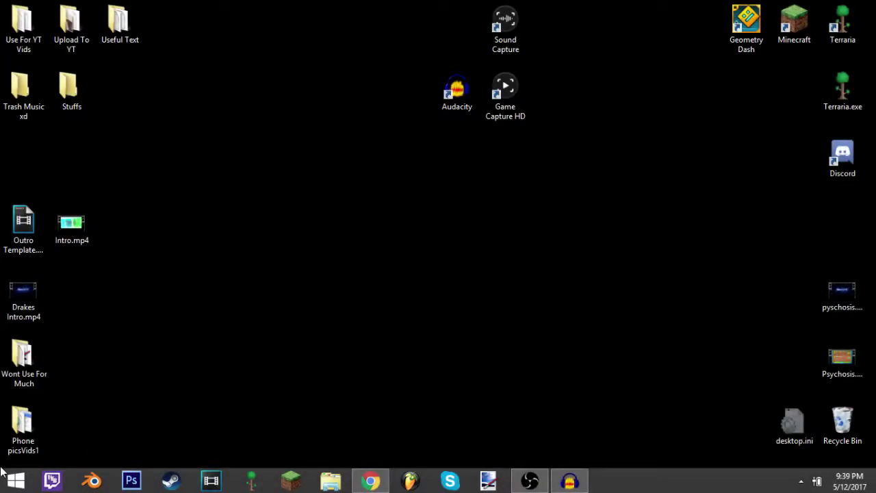
Drag-select and clear various desktop icon groups, including Game Capture HD and Intro.mp4.
drag(2, 472, 782, 78)
click(639, 216)
drag(574, 263, 311, 404)
drag(352, 363, 148, 427)
drag(504, 334, 590, 318)
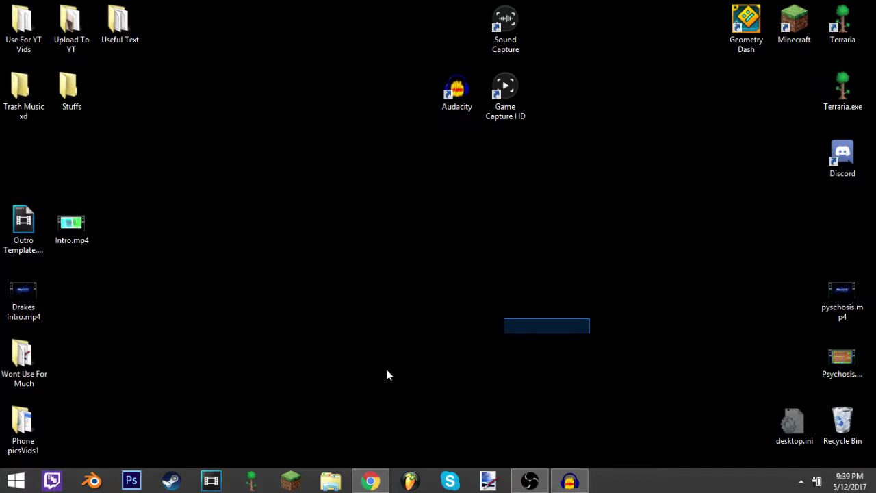
drag(284, 448, 482, 347)
drag(708, 147, 146, 420)
drag(742, 181, 174, 428)
drag(552, 332, 770, 98)
drag(766, 103, 75, 476)
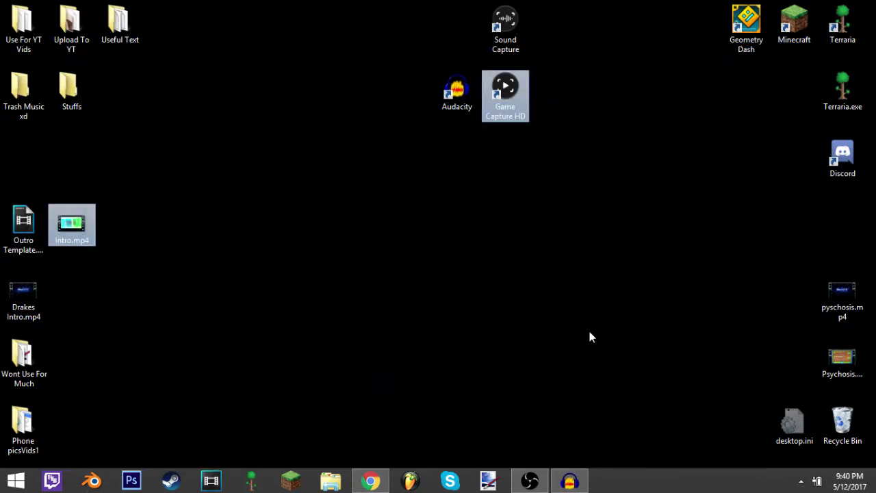
click(591, 337)
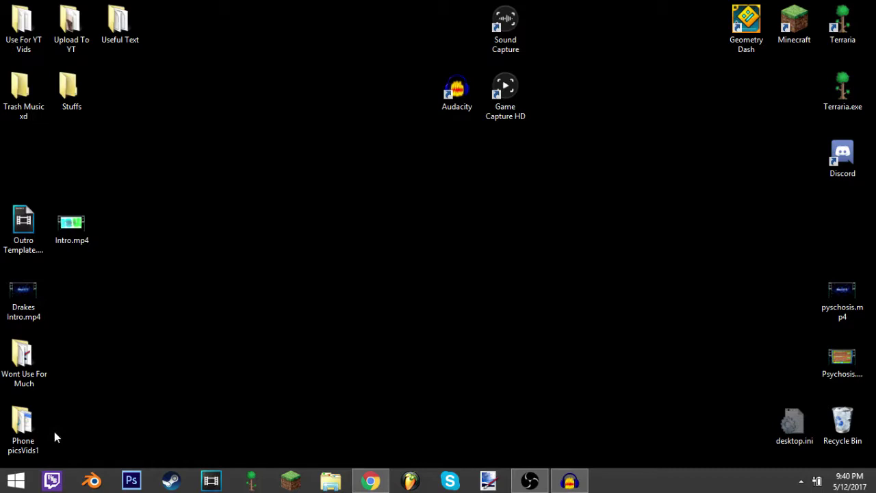
drag(54, 434, 869, 3)
click(518, 170)
drag(734, 109, 369, 351)
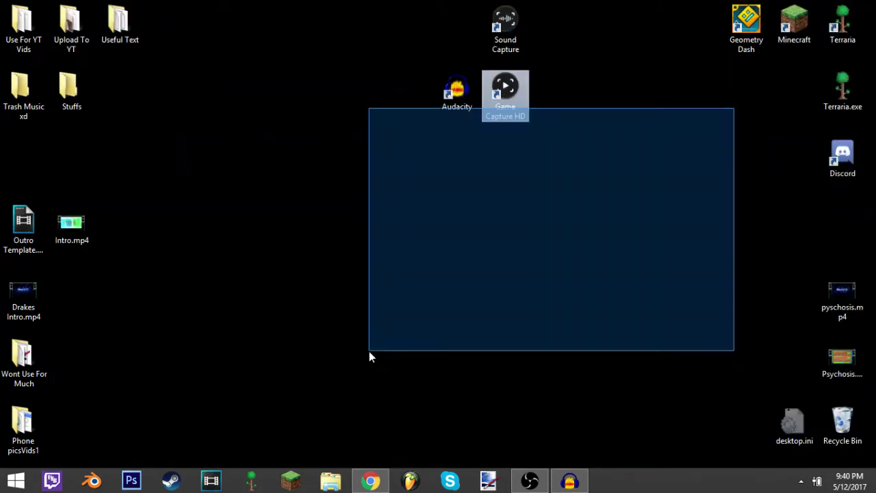
click(655, 157)
drag(470, 302, 528, 257)
drag(674, 186, 336, 394)
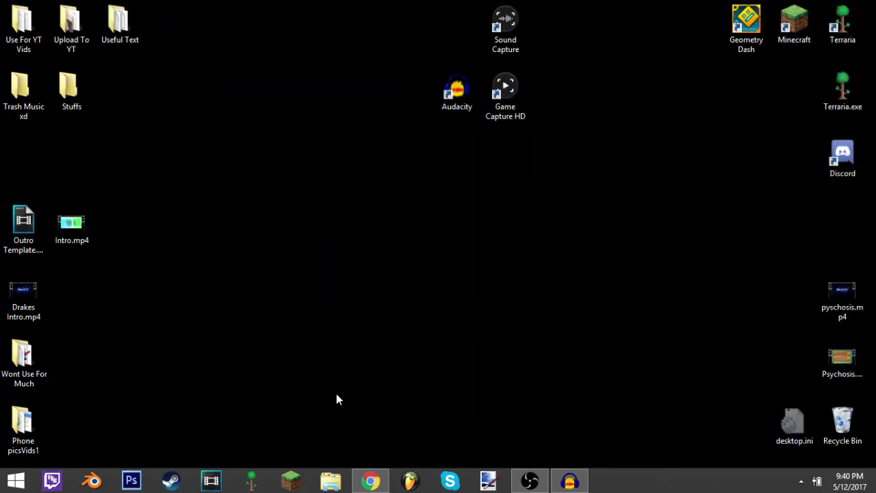
drag(725, 148, 645, 244)
drag(481, 248, 443, 297)
Replace the old 1001 Fonts tab with a fresh Google tab and search for 'fonts'.
click(356, 488)
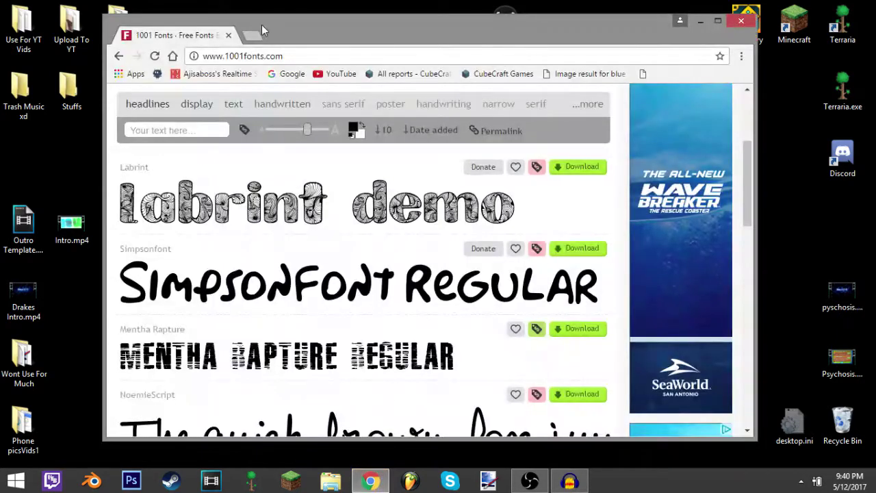
click(251, 35)
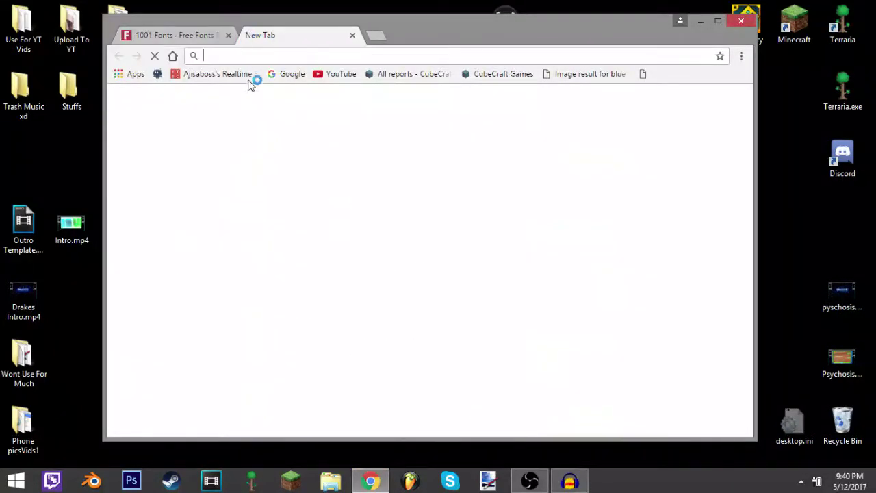
click(226, 37)
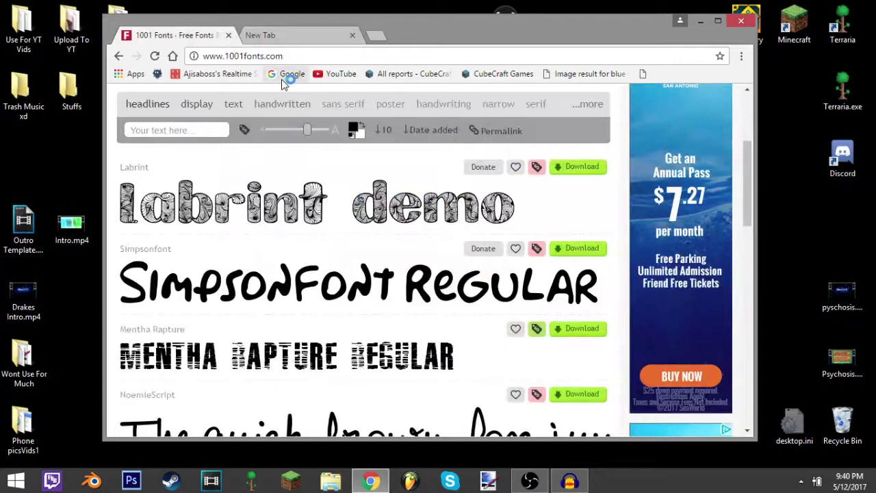
click(287, 73)
click(228, 35)
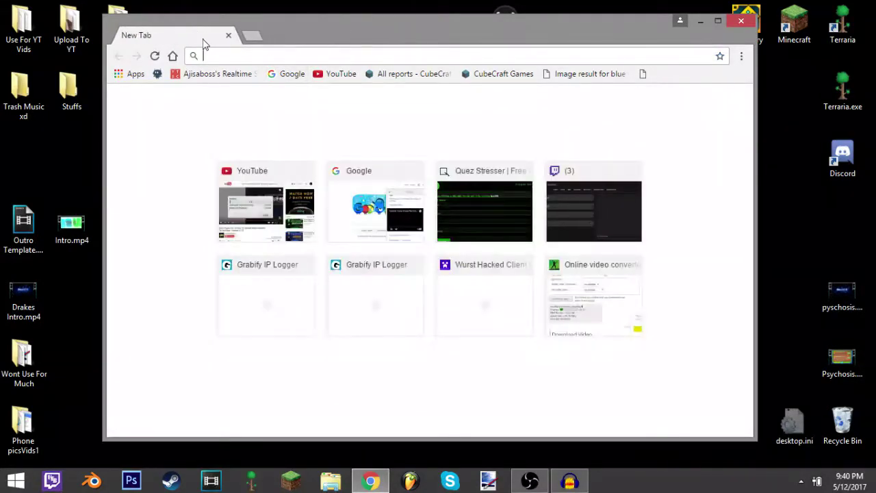
click(291, 73)
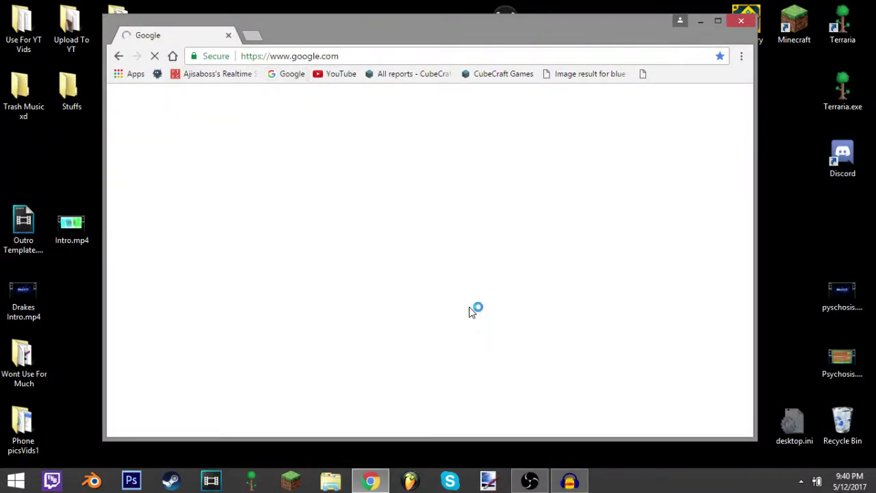
text(fonts)
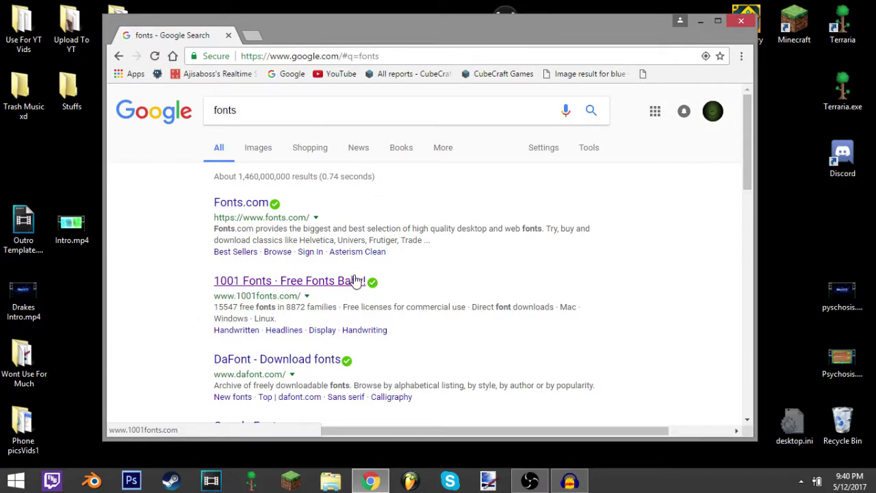
Open 1001 Fonts from the results and download the Mentha Rapture font as mentha-rapture.zip.
click(346, 282)
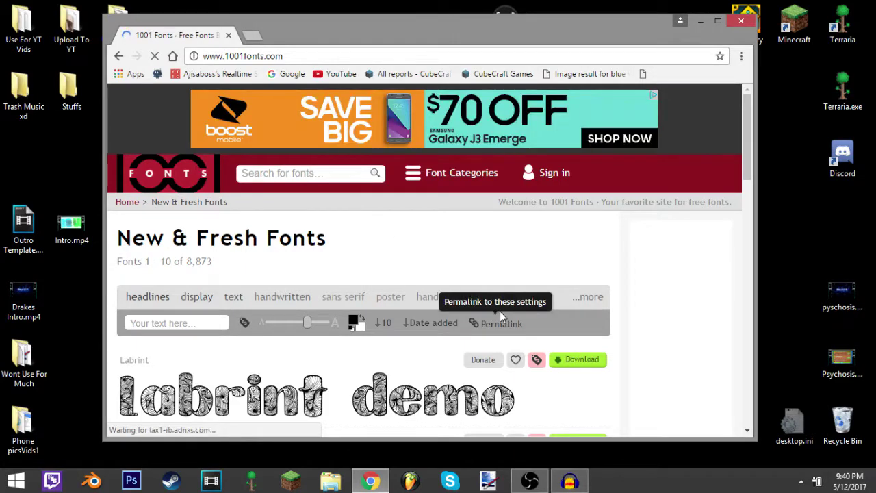
scroll(684, 287, down, 2)
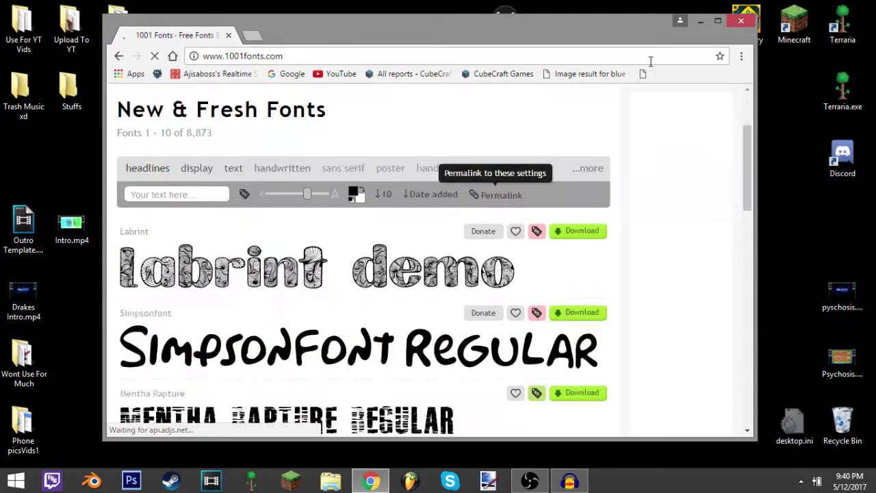
scroll(662, 323, down, 2)
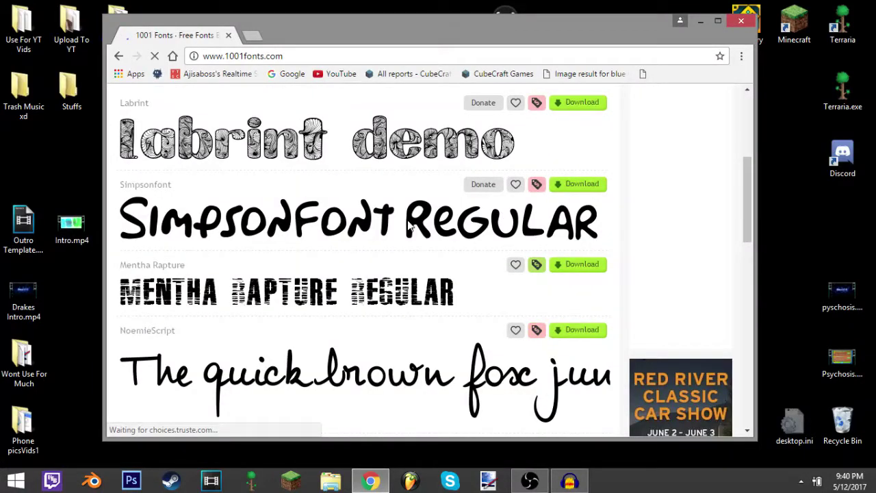
scroll(452, 232, down, 4)
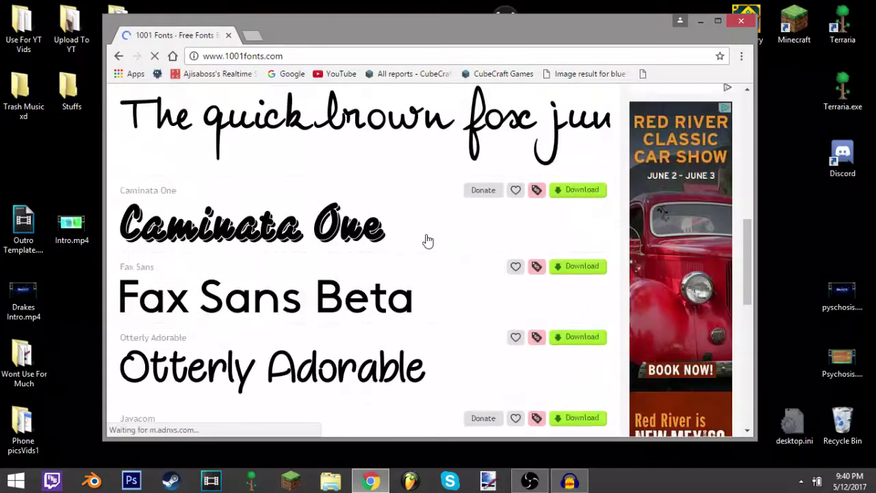
scroll(368, 235, up, 5)
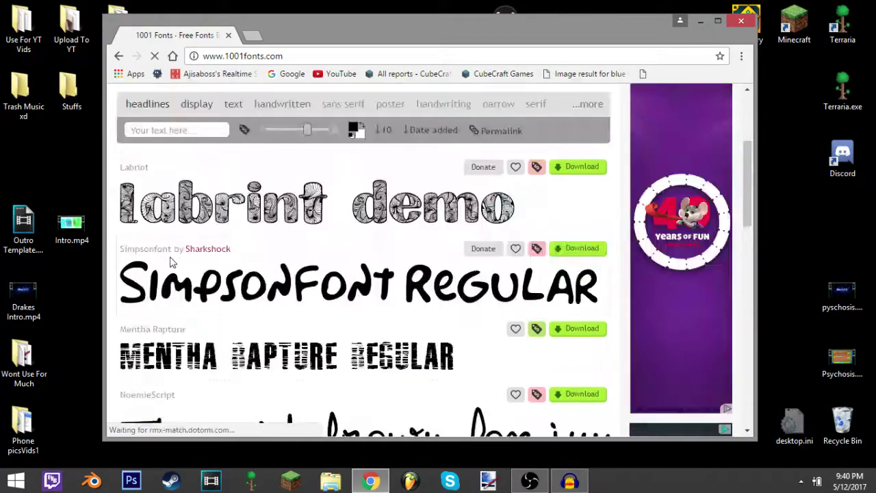
click(586, 335)
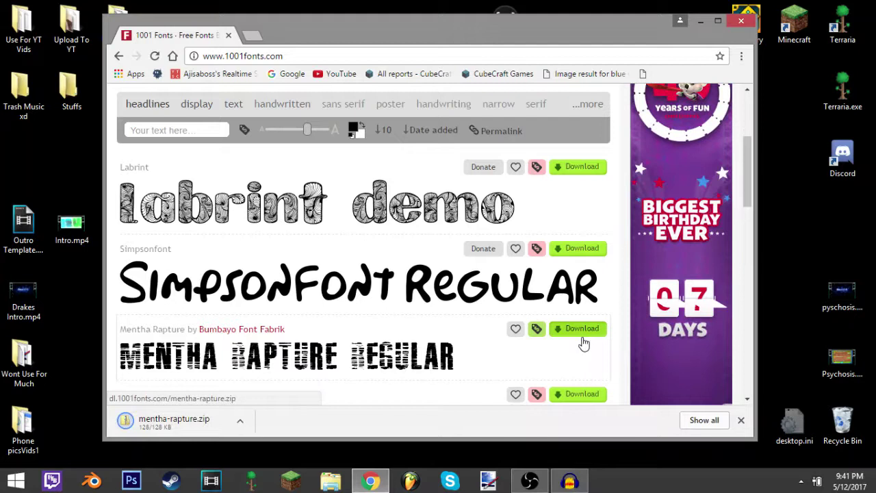
click(171, 425)
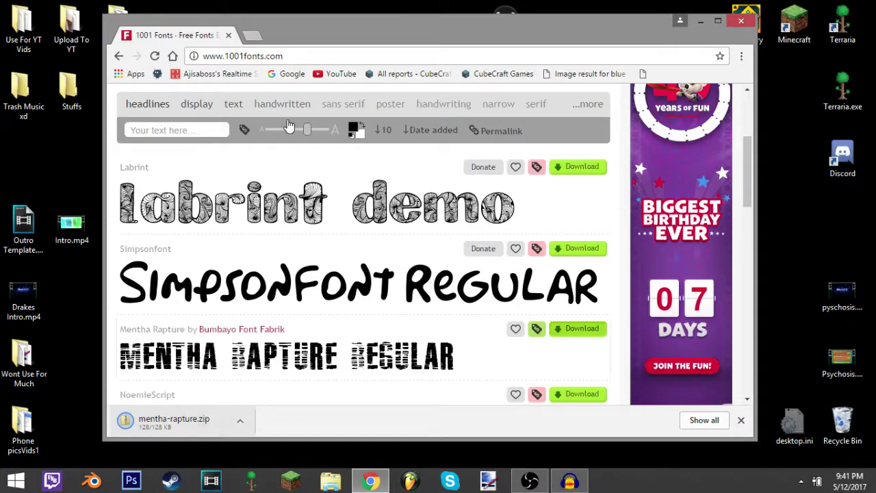
Put mentha-rapture.zip on the desktop and extract it into a mentha-rapture folder.
drag(351, 43, 528, 31)
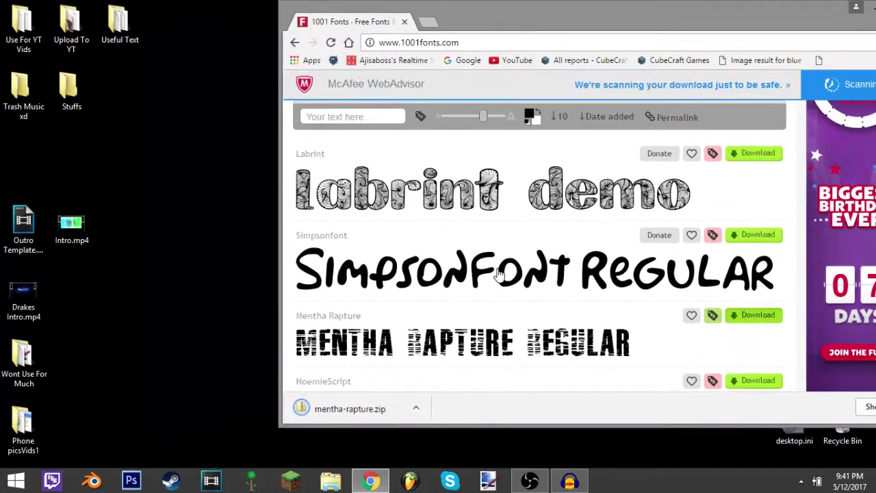
drag(322, 409, 190, 285)
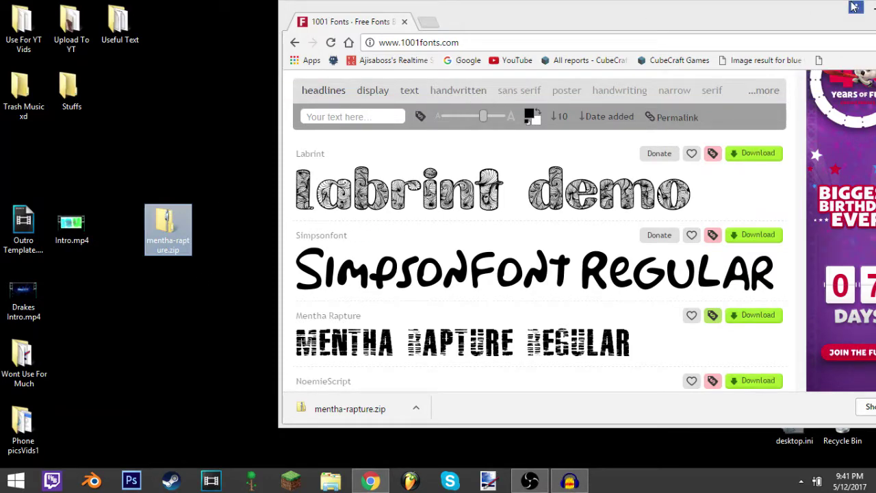
click(868, 6)
drag(159, 252, 437, 209)
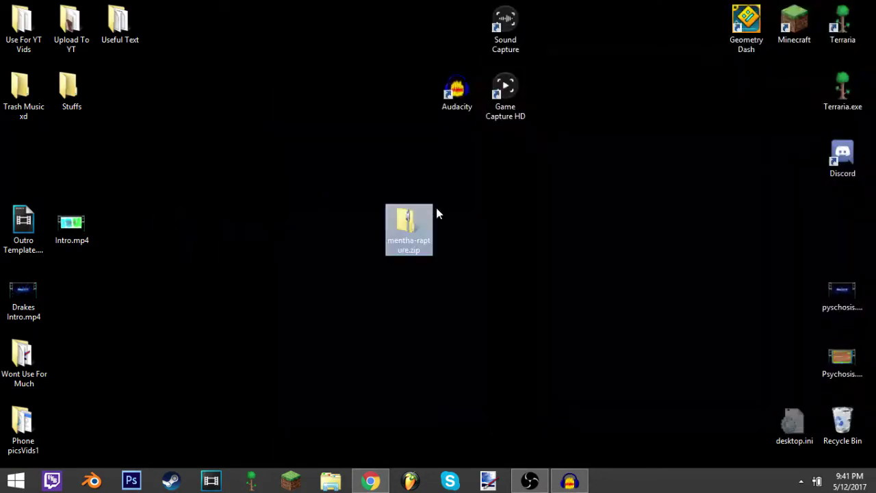
right_click(431, 233)
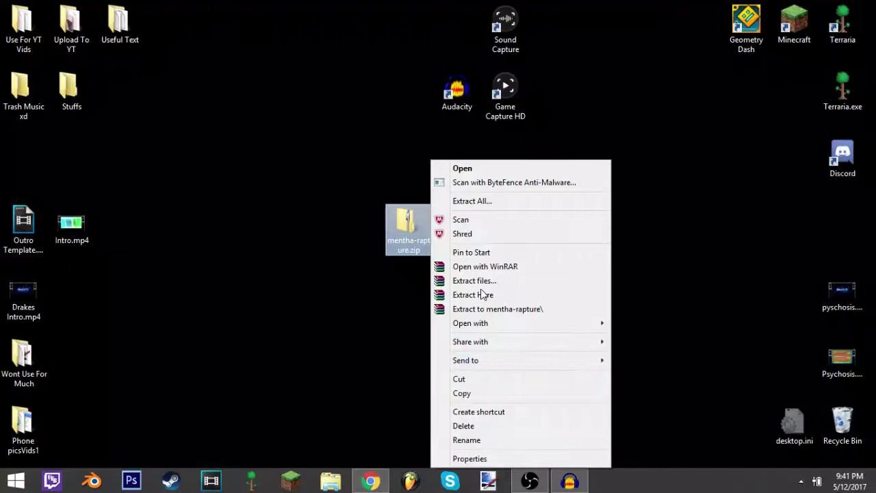
click(513, 198)
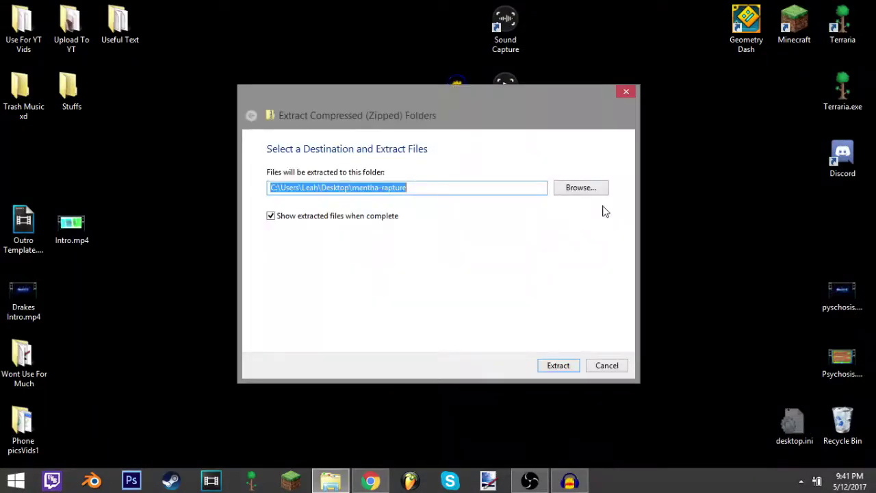
click(561, 366)
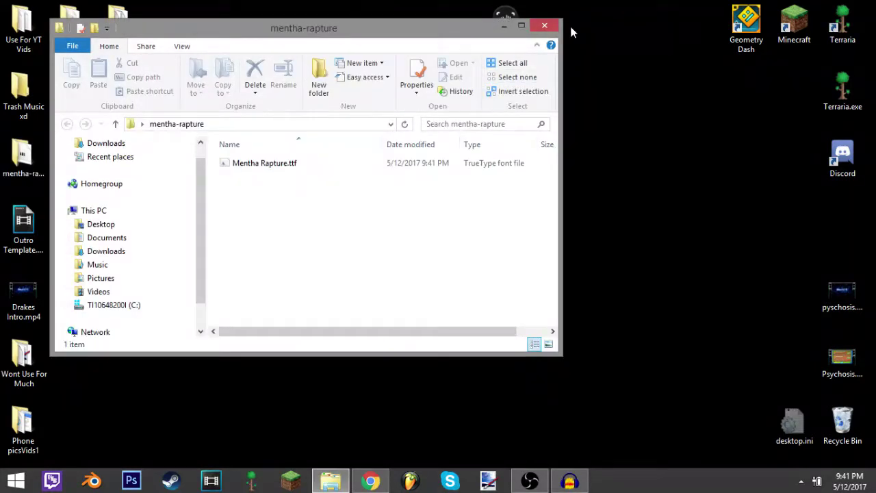
Move Mentha Rapture.ttf from the mentha-rapture folder onto the desktop beside the folders.
click(545, 26)
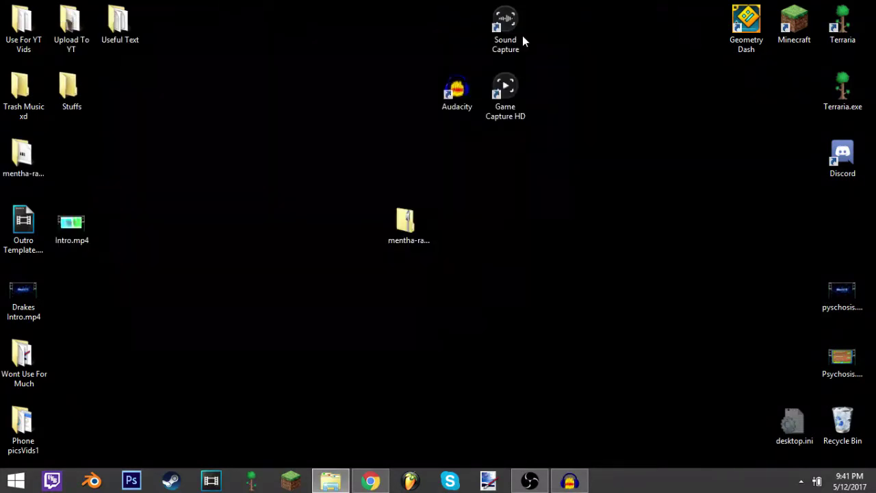
drag(23, 157, 506, 226)
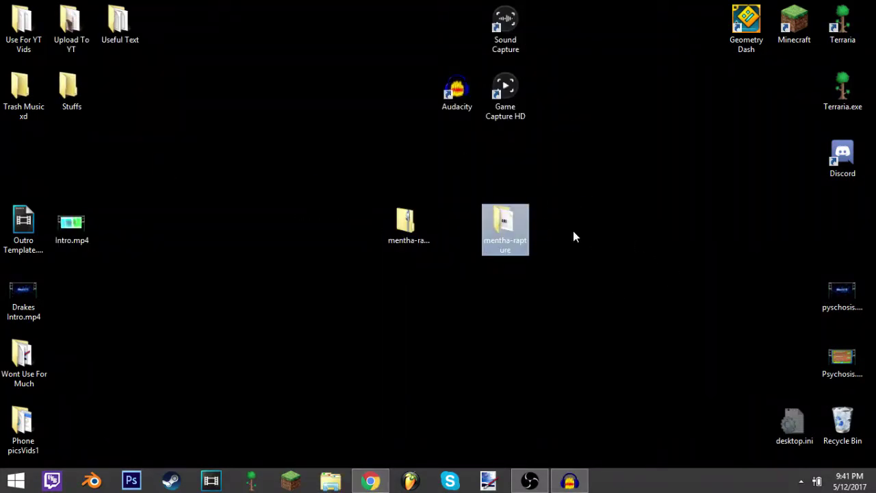
click(405, 221)
double_click(505, 225)
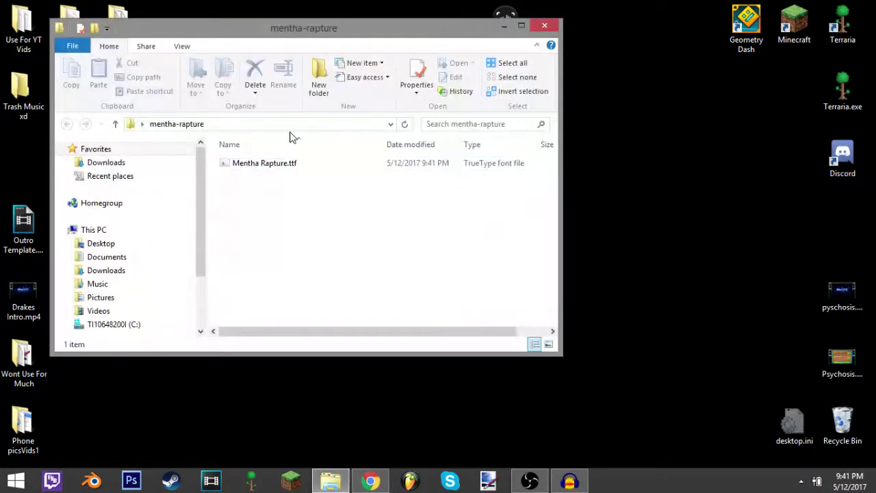
click(266, 165)
drag(266, 166, 669, 215)
click(545, 26)
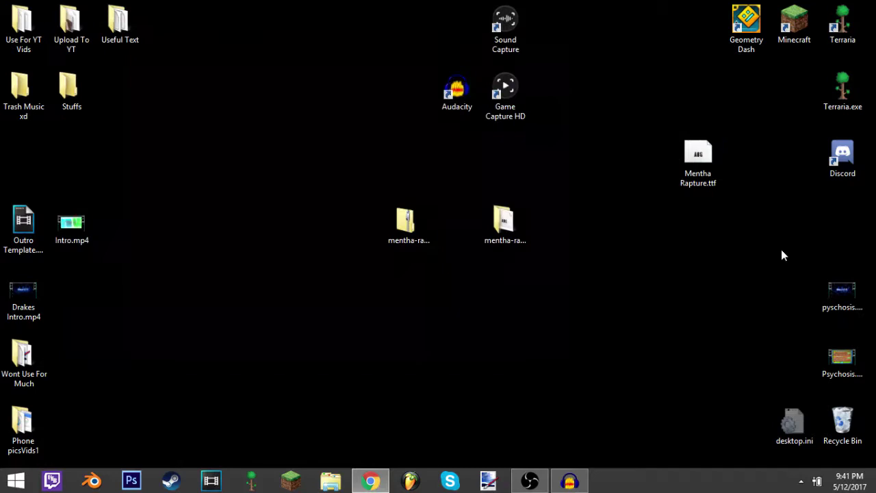
drag(686, 164, 590, 230)
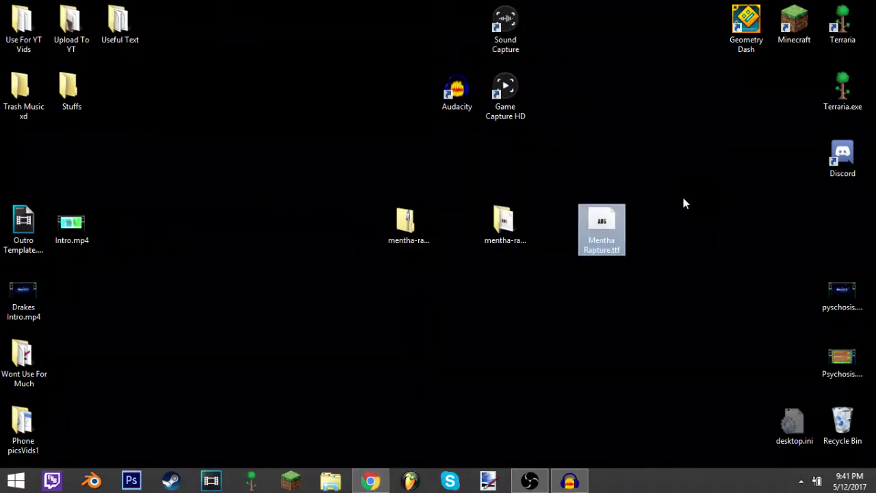
Install the Mentha Rapture font from its preview and line up the mentha icons on the desktop.
double_click(588, 226)
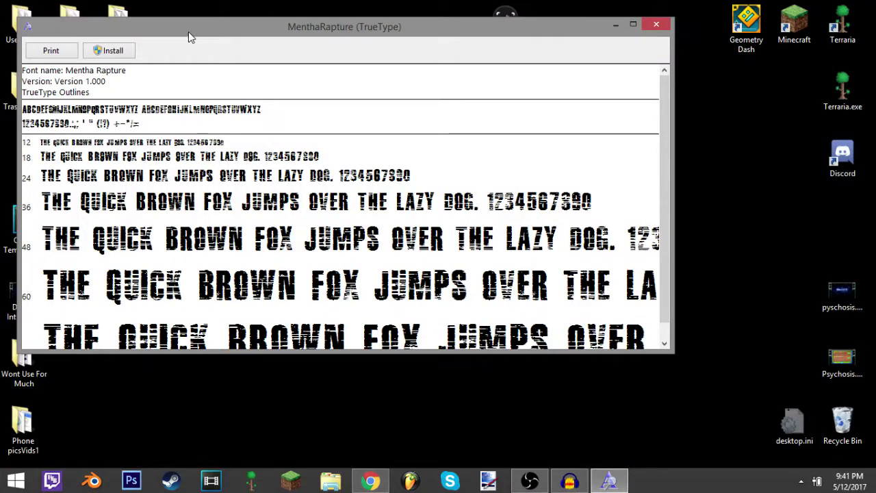
click(99, 62)
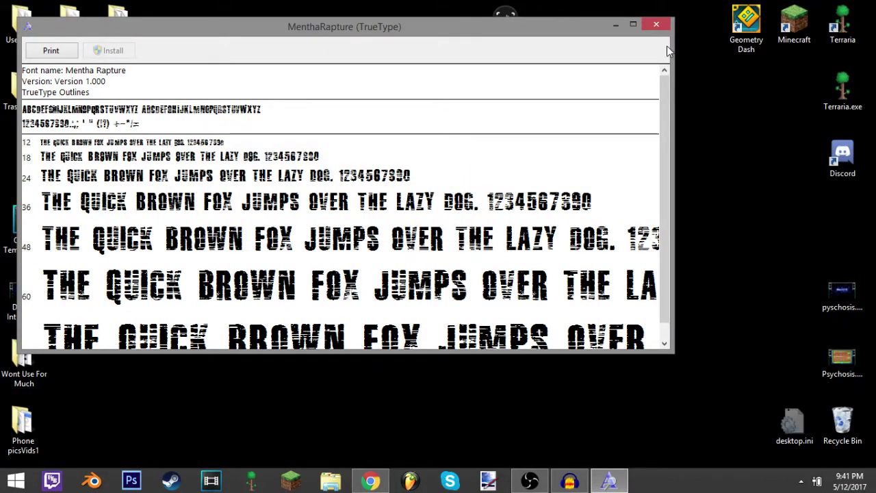
click(656, 25)
drag(601, 222, 554, 223)
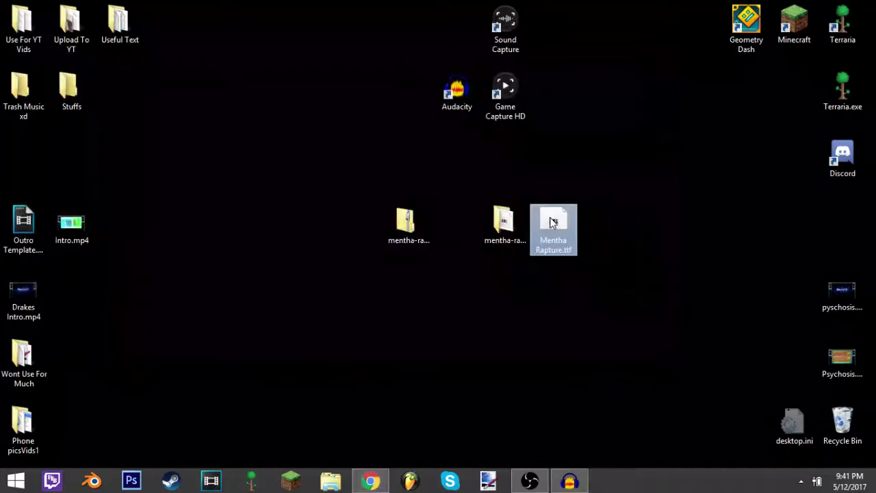
drag(432, 226, 480, 226)
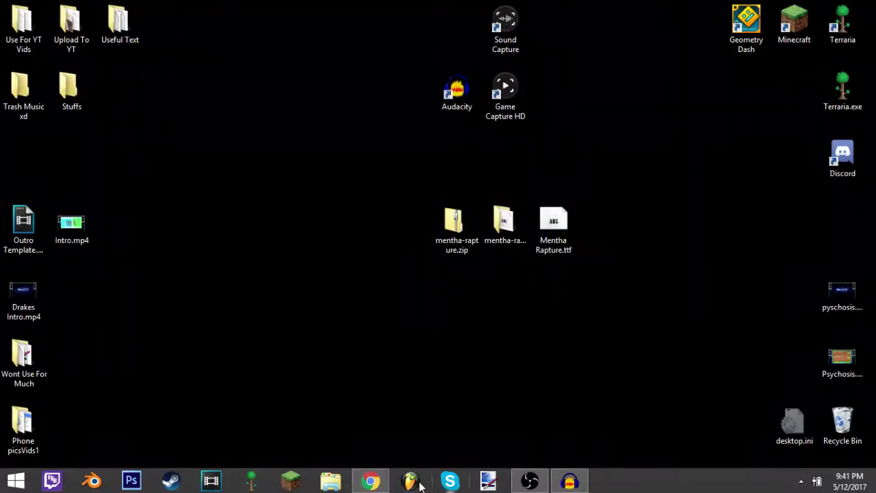
click(489, 479)
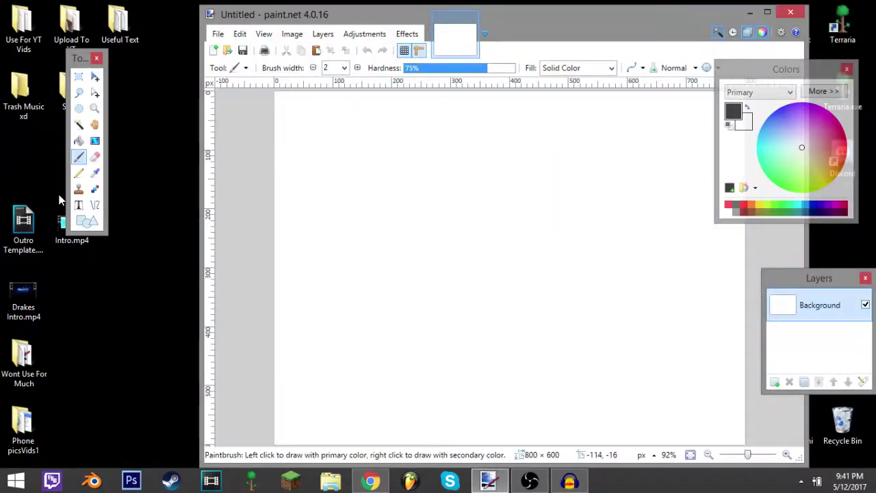
Choose the Text tool and change its font from Calibri to Mentha Rapture.
click(79, 206)
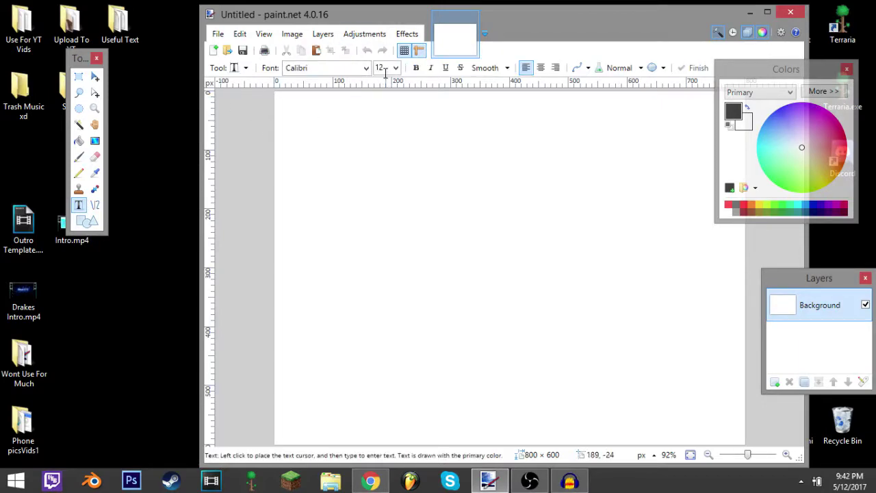
click(370, 69)
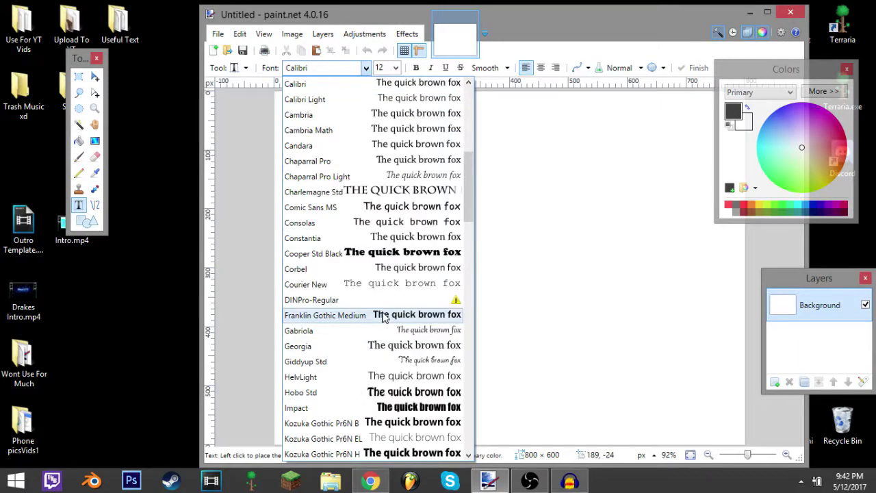
scroll(386, 320, down, 7)
scroll(387, 320, down, 7)
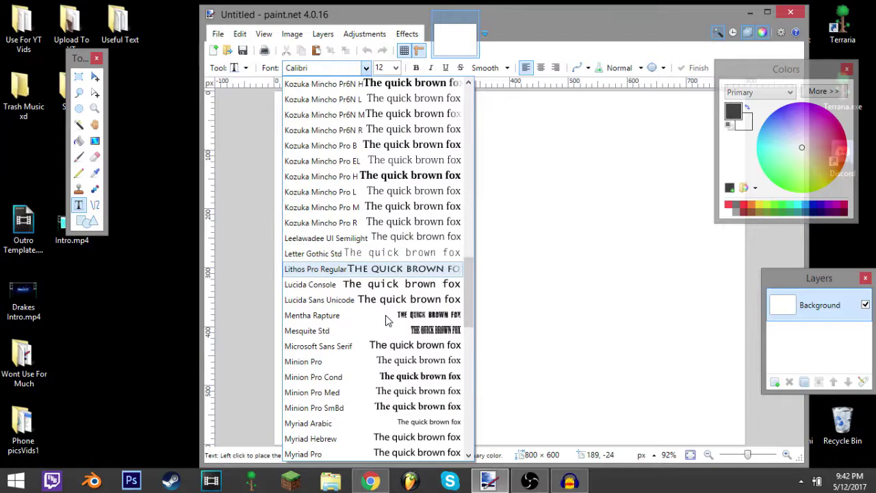
scroll(387, 320, down, 2)
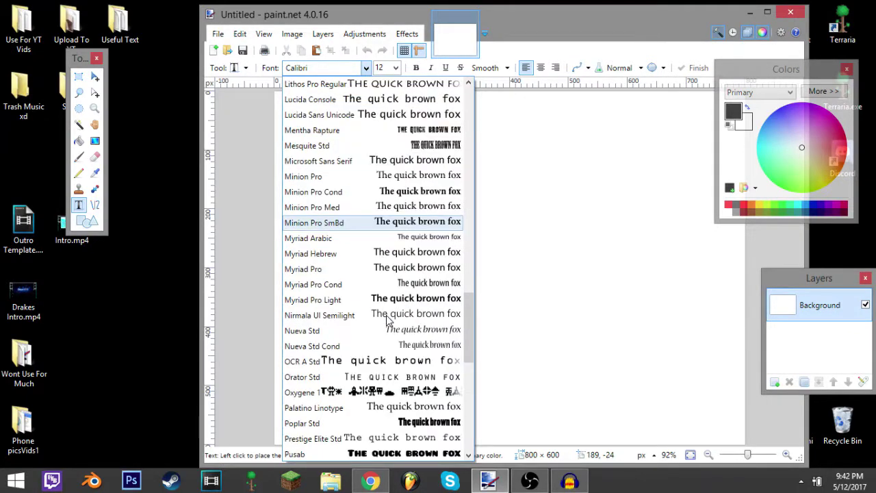
scroll(387, 320, down, 10)
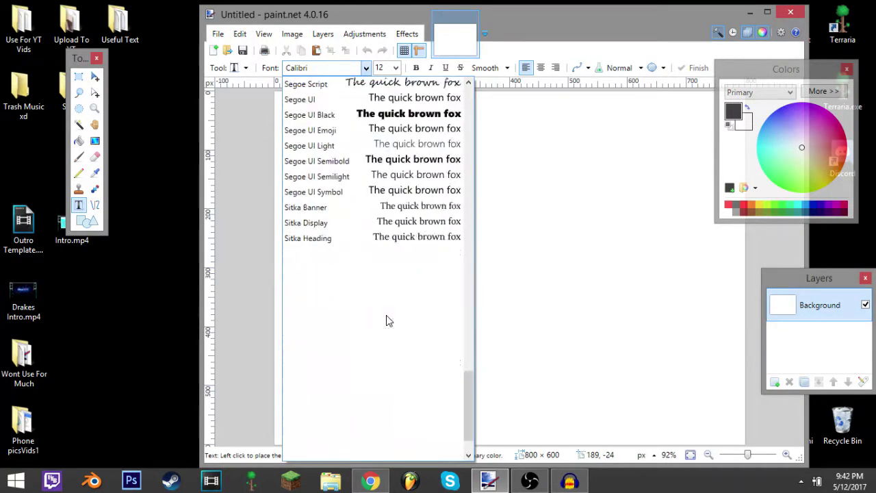
scroll(387, 320, up, 10)
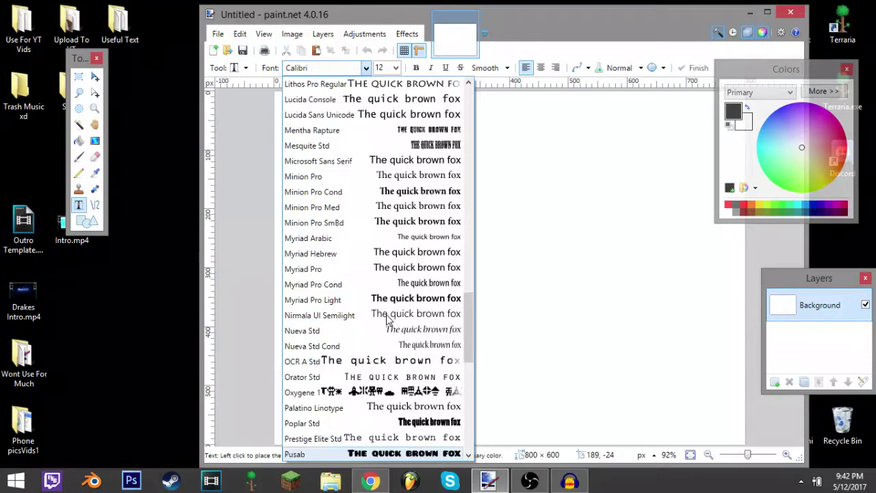
click(362, 132)
Start a text entry on the canvas at font size 36 and erase a test 'sim'.
click(348, 219)
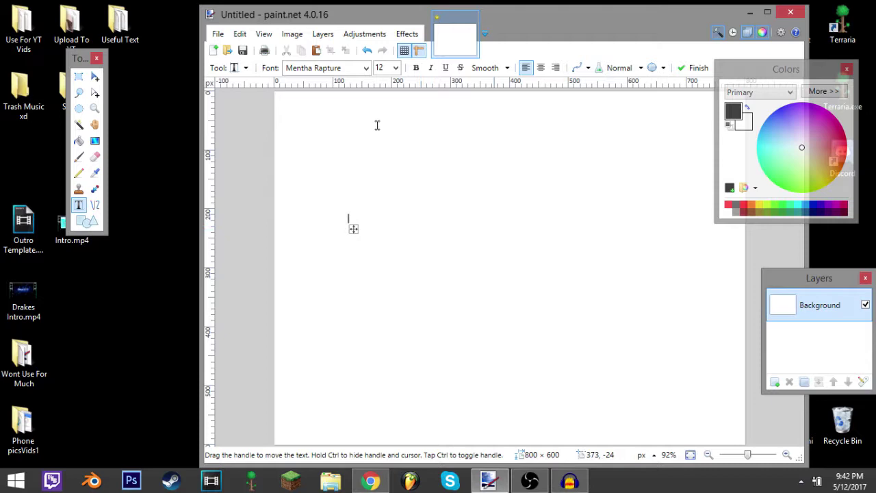
click(397, 68)
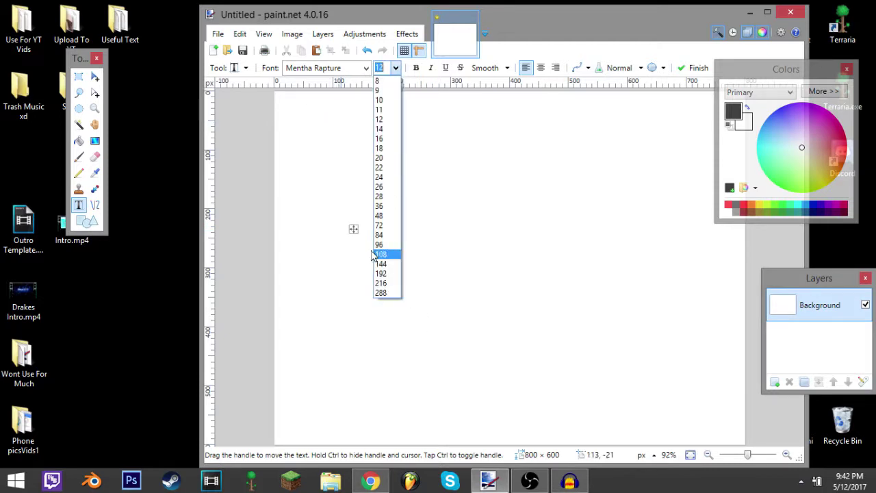
click(382, 204)
text(sim)
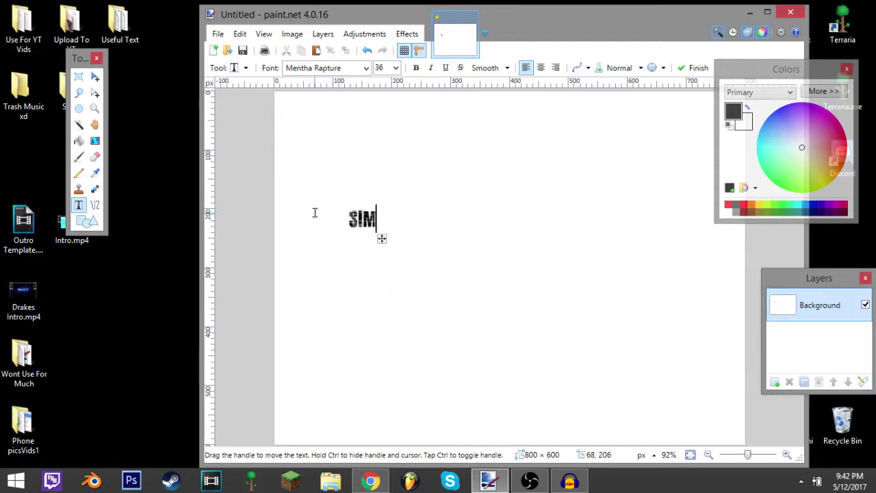
key(BackSpace)
key(BackSpace)
key(BackSpace)
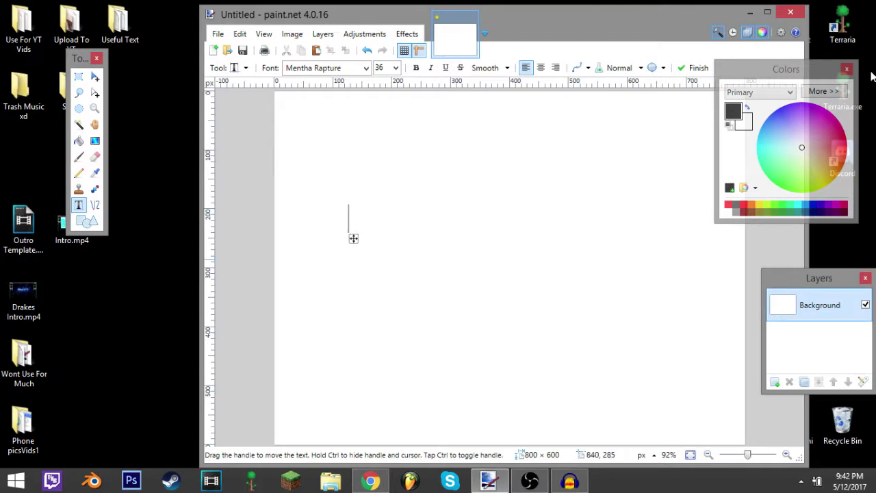
Maximize Paint.NET, move the tools panel aside, and type SIMPSONS on the canvas.
click(767, 13)
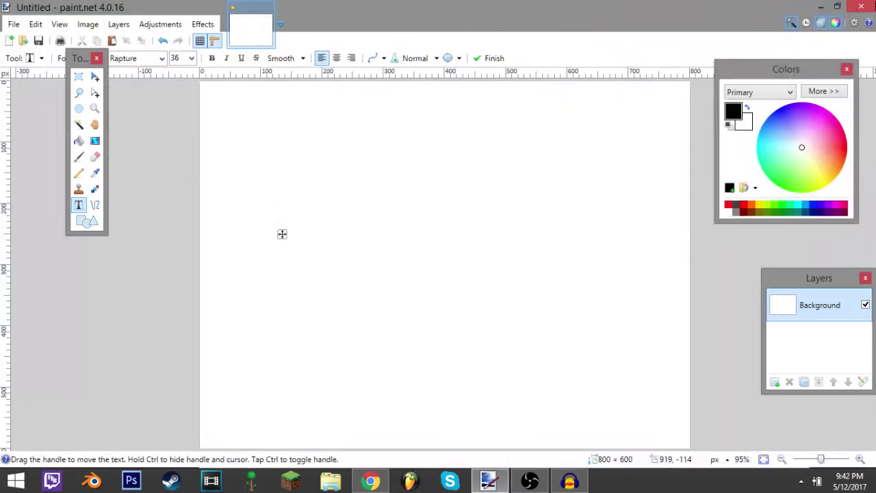
click(819, 7)
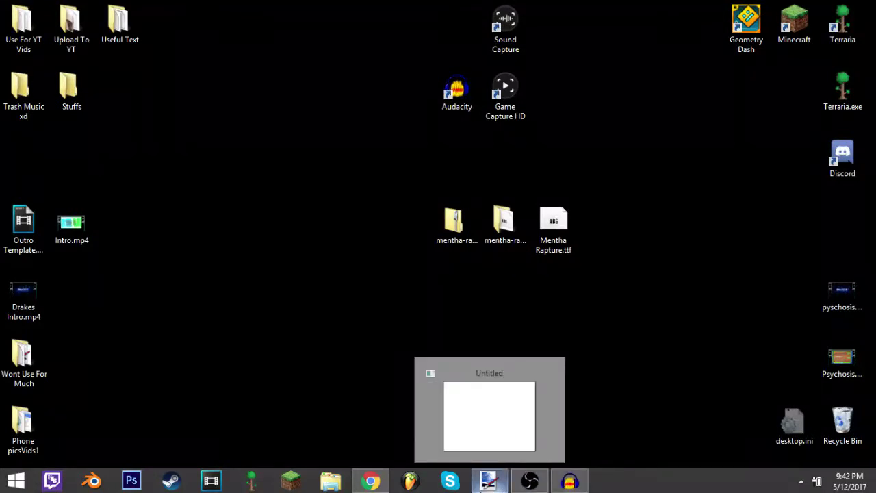
click(489, 482)
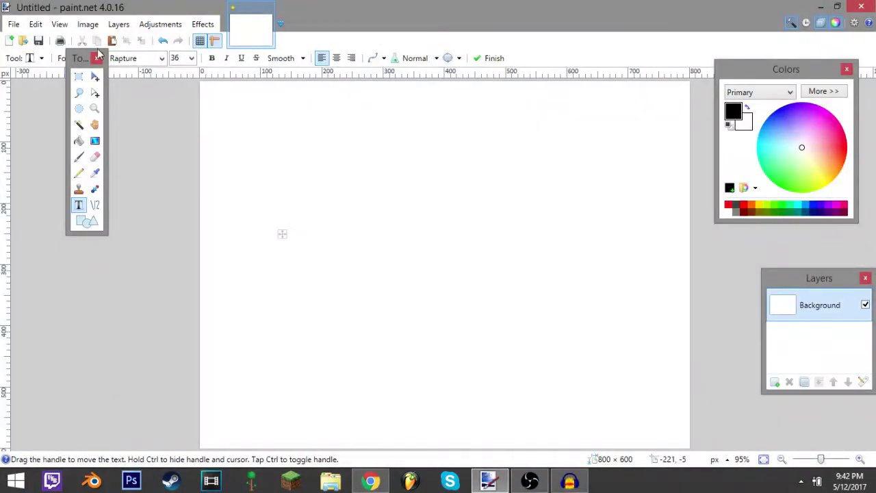
drag(98, 54, 80, 59)
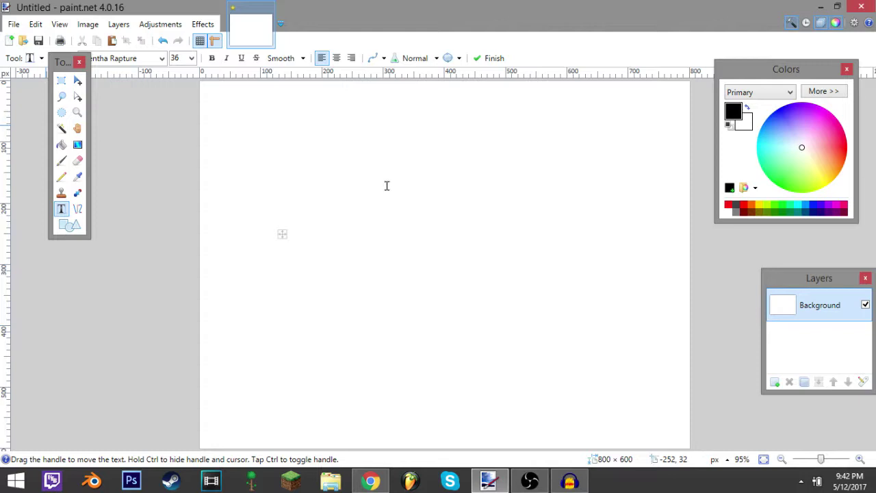
text(SD)
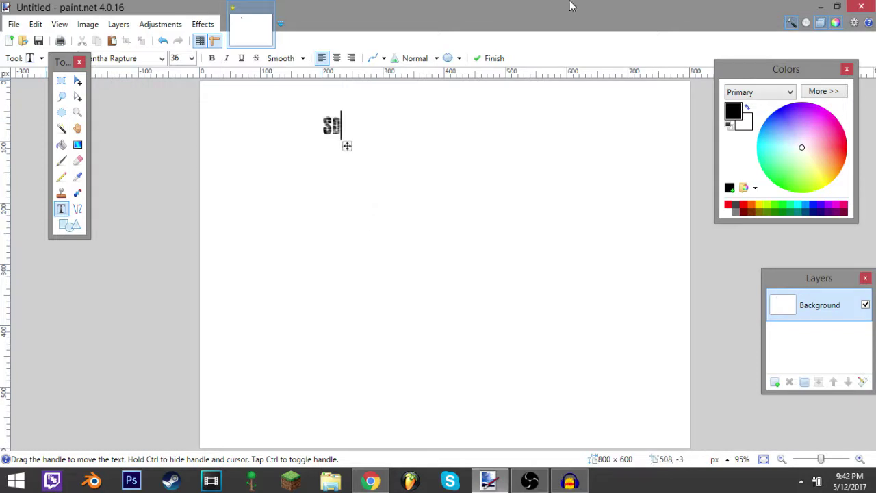
text(S)
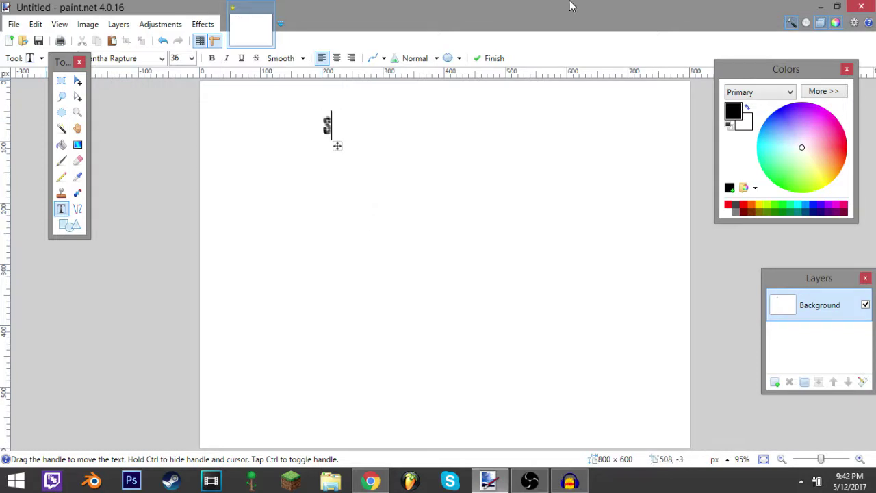
text(DD)
text(SIM)
text(PS)
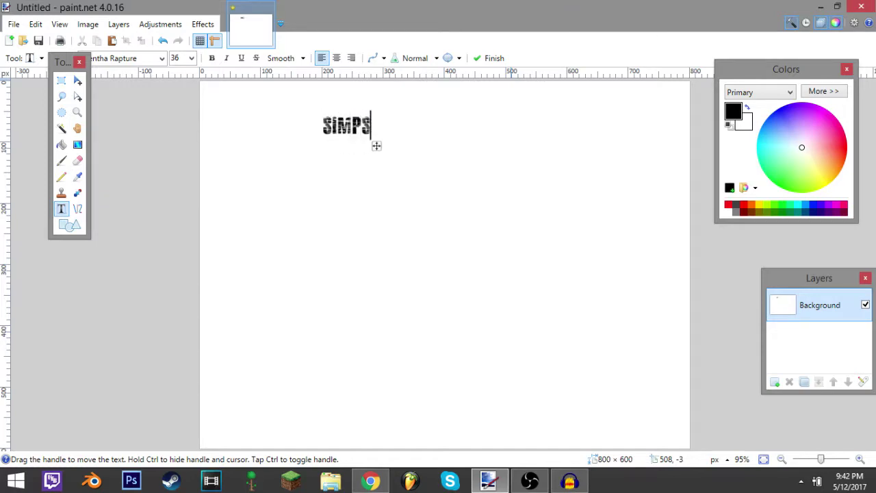
text(ONS)
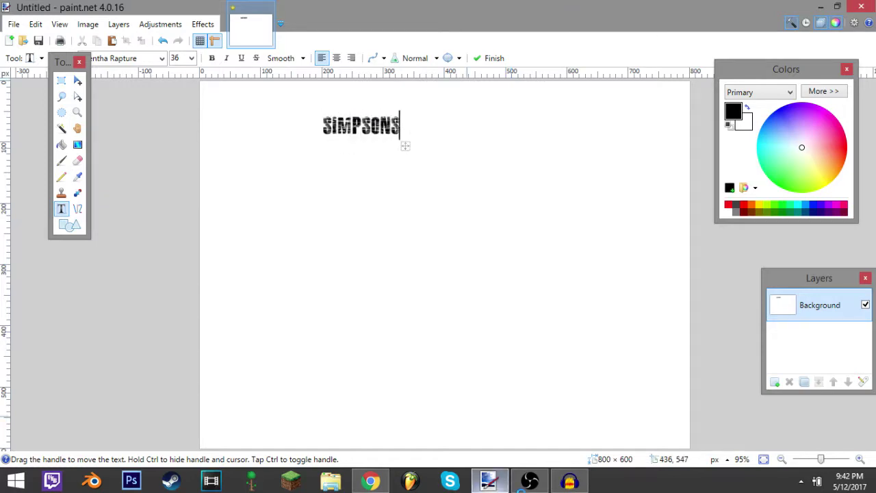
click(370, 481)
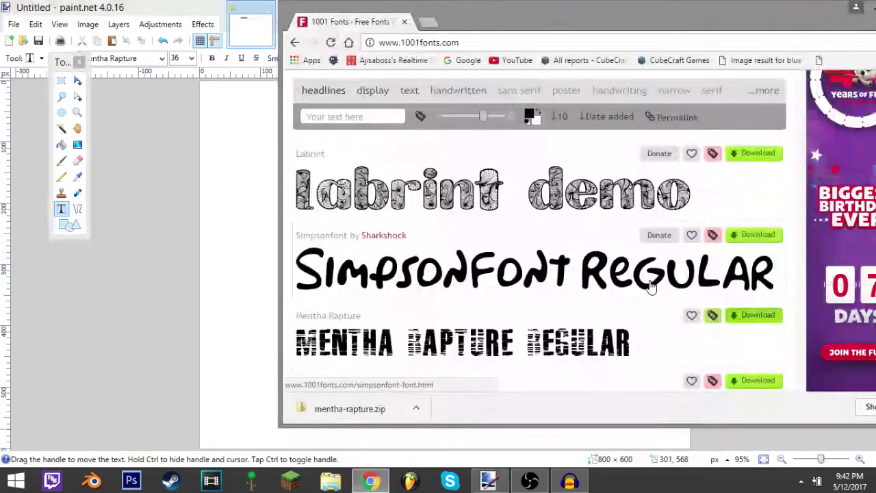
Download Simpsonfont from the 1001 Fonts page and return to the Paint.NET image.
scroll(726, 302, up, 2)
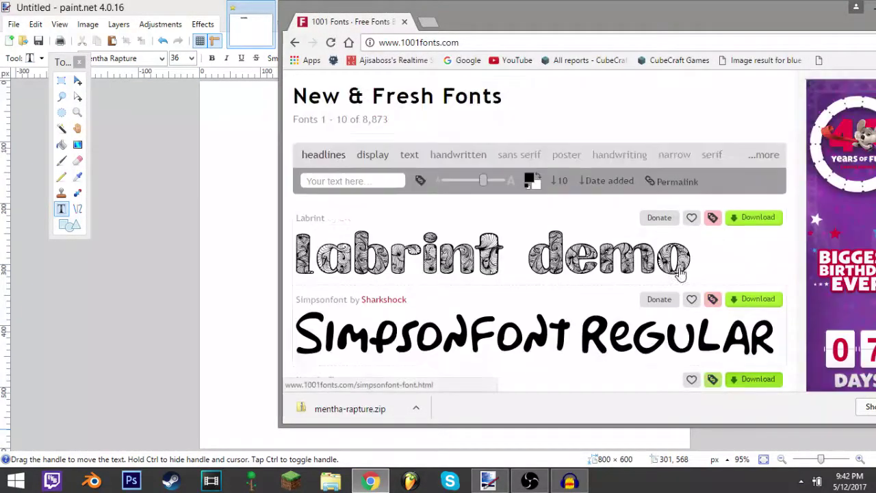
scroll(700, 322, down, 1)
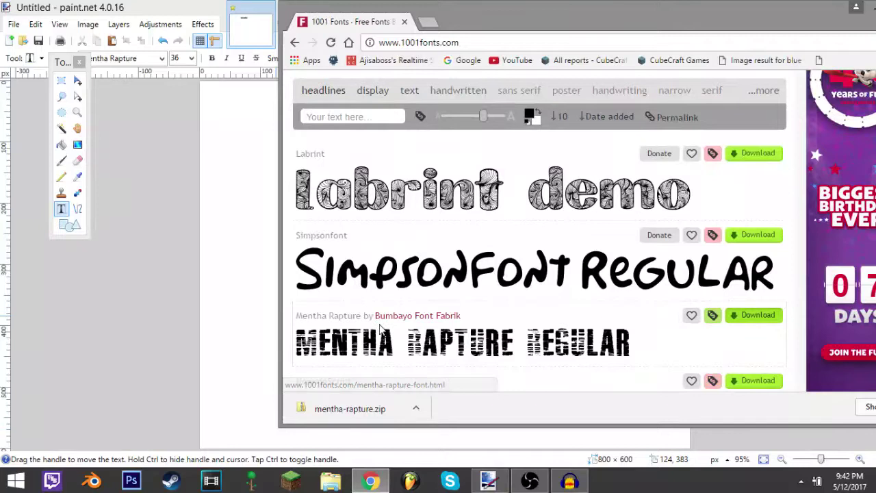
click(765, 237)
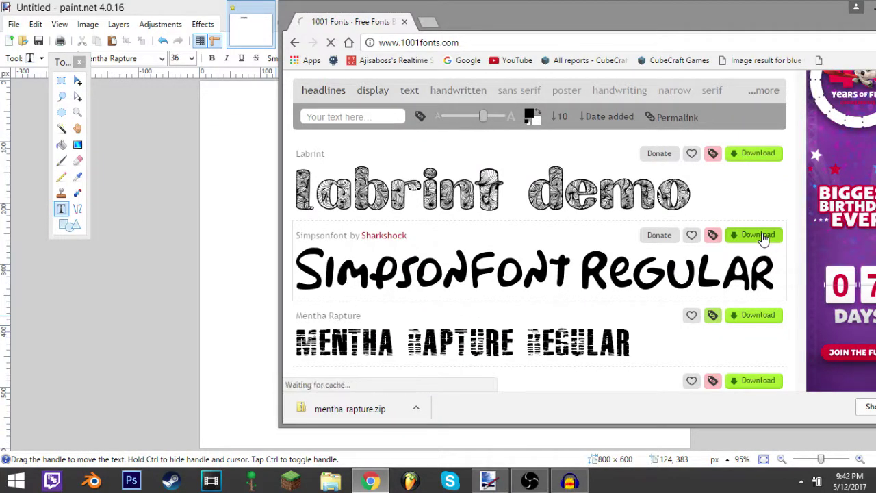
click(259, 148)
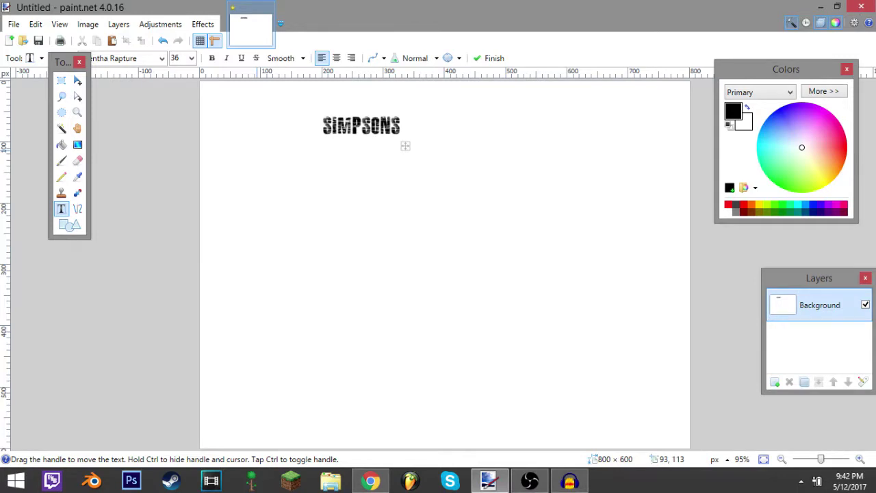
Finish the SIMPSONS text and close the Untitled image with Don't Save.
key(Escape)
key(ctrl+w)
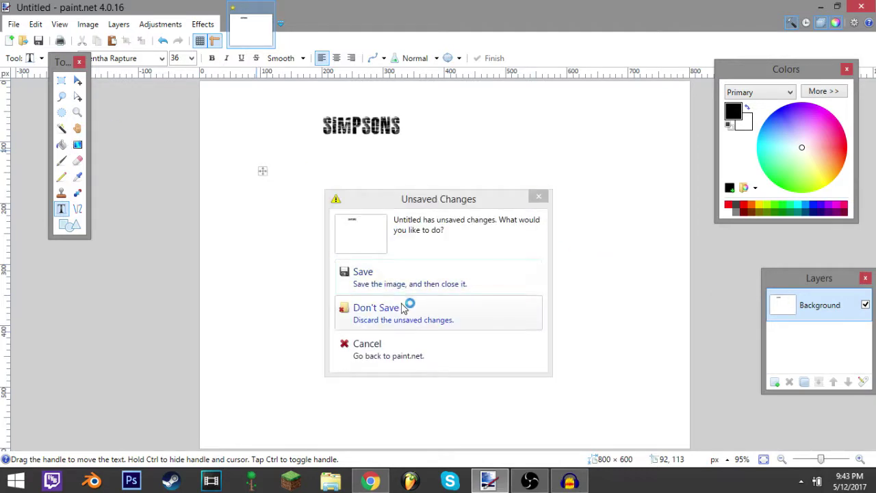
click(470, 284)
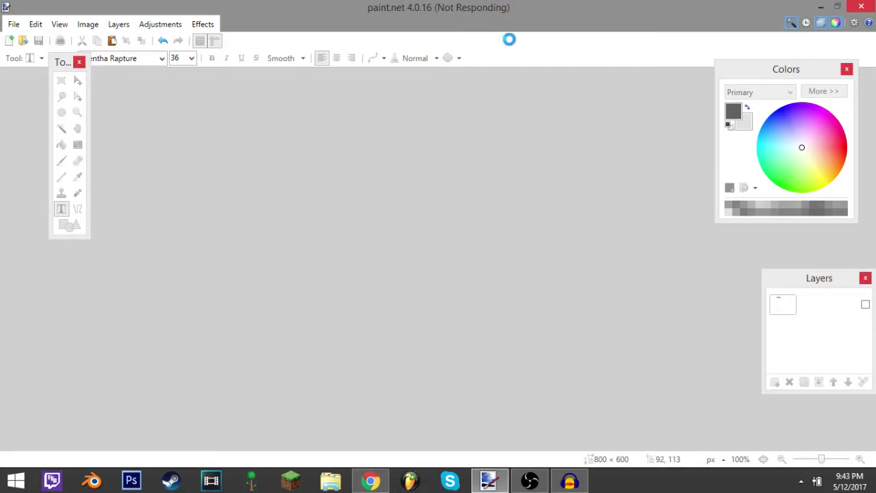
Drop simpsonfont.zip onto the desktop, view its four files, then close Chrome and the zip window.
click(371, 481)
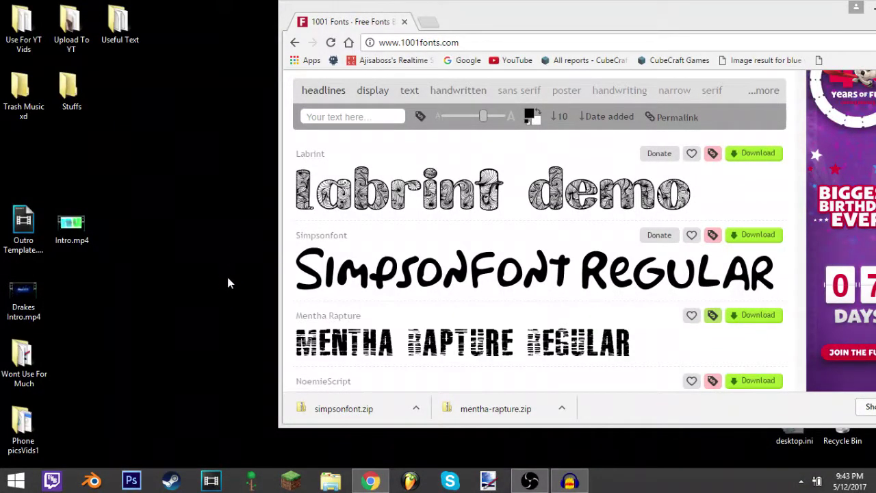
drag(227, 277, 256, 231)
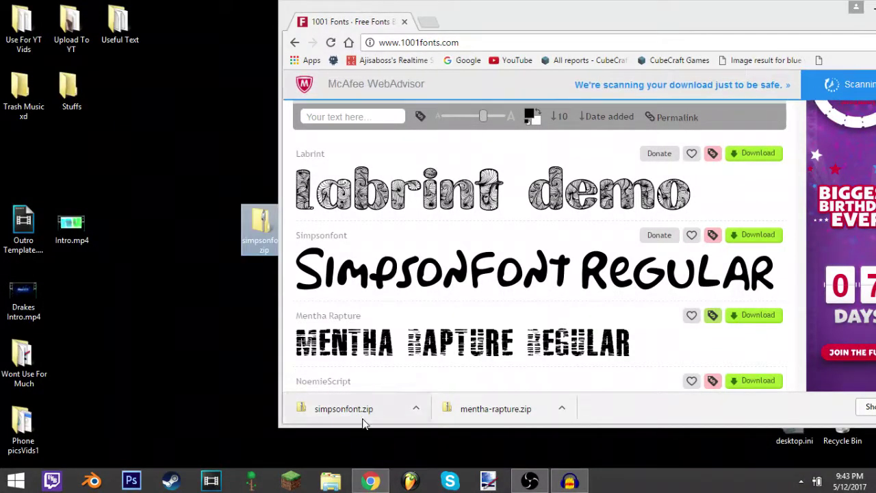
double_click(270, 236)
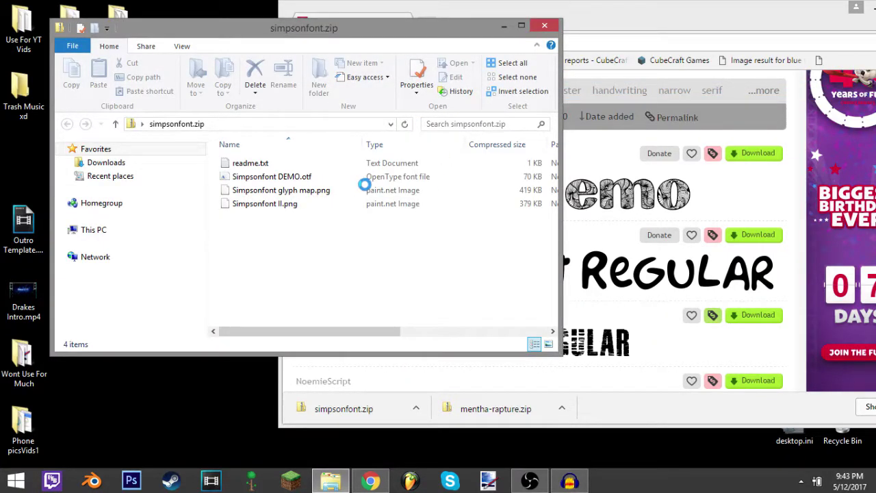
drag(690, 40, 527, 18)
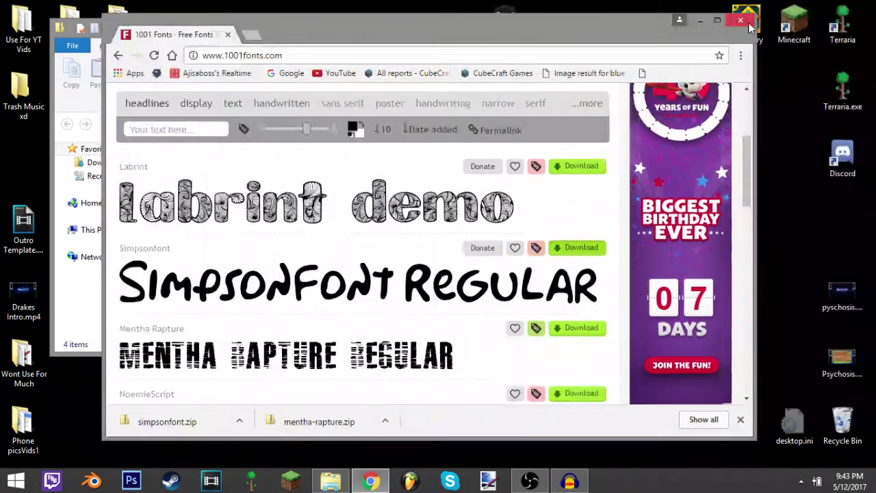
click(701, 10)
click(555, 26)
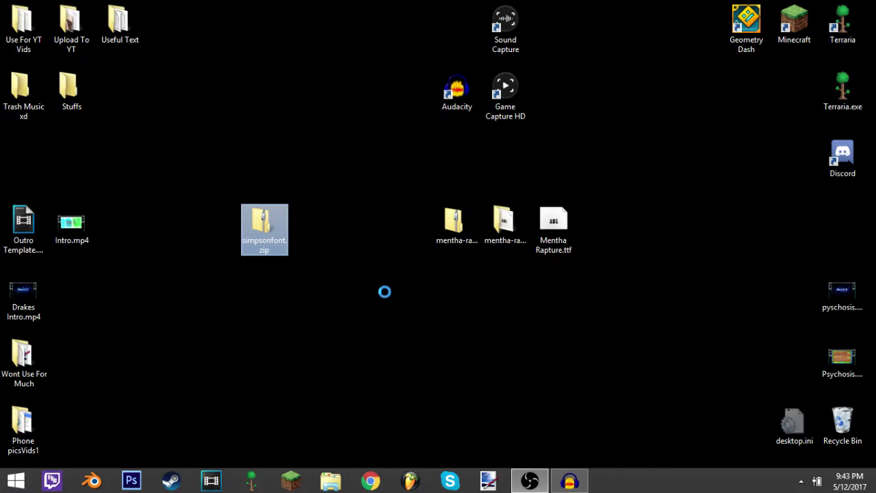
Extract simpsonfont.zip into a simpsonfont folder and install Simpsonfont DEMO.otf.
drag(718, 307, 274, 103)
click(297, 256)
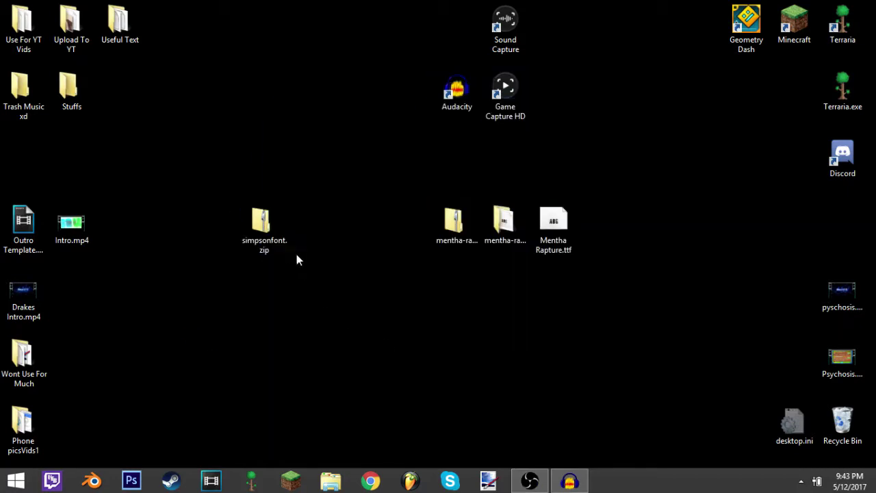
click(278, 239)
right_click(279, 239)
click(330, 200)
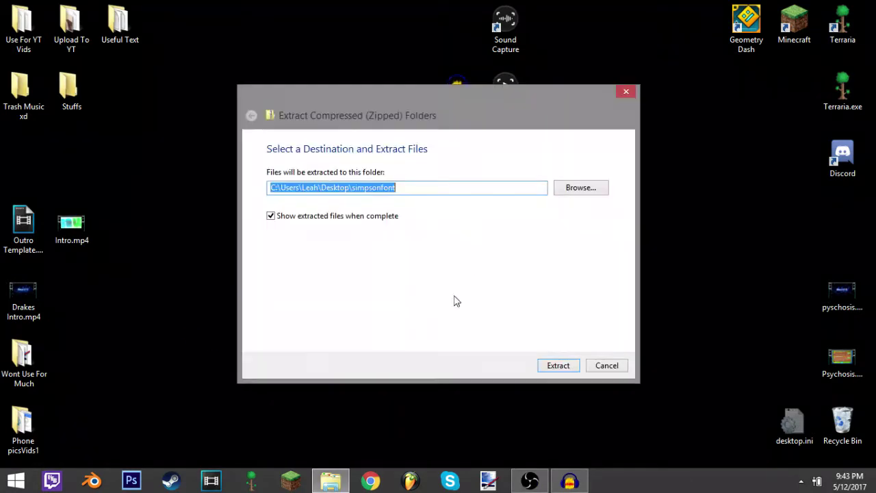
click(565, 370)
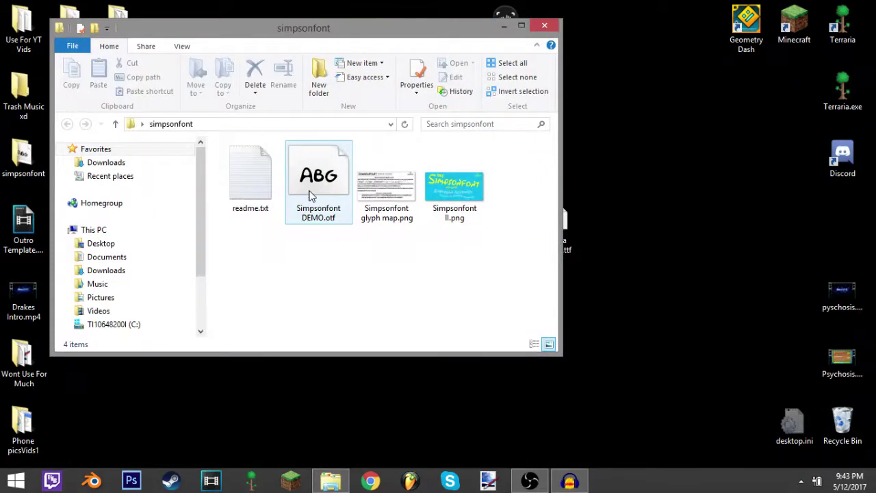
double_click(310, 196)
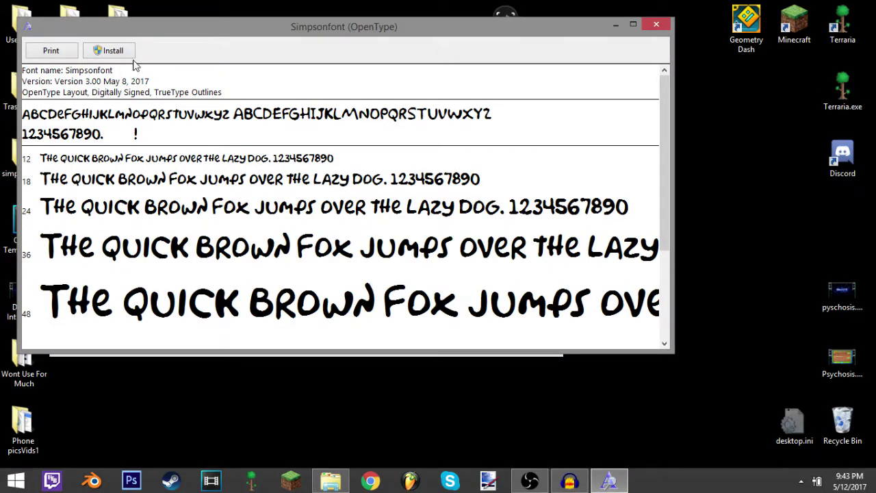
click(108, 52)
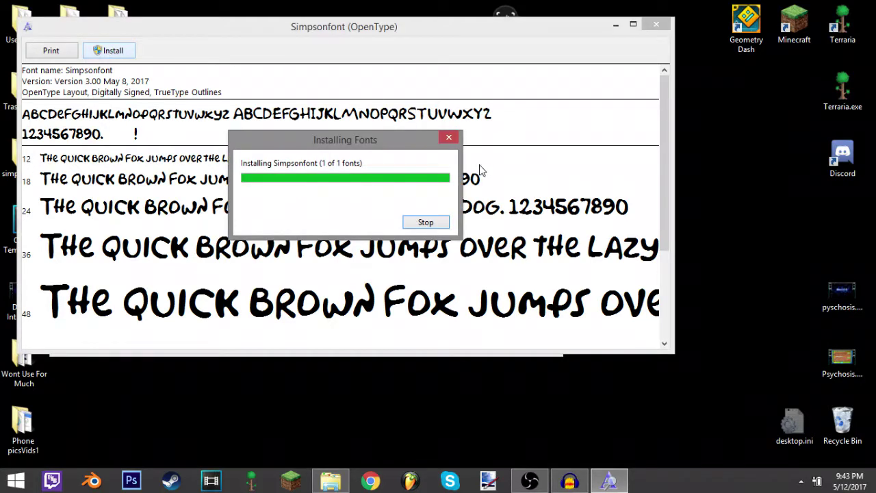
Close the font viewer and folder window, and place the simpsonfont folder beside the Mentha files.
click(656, 25)
click(544, 25)
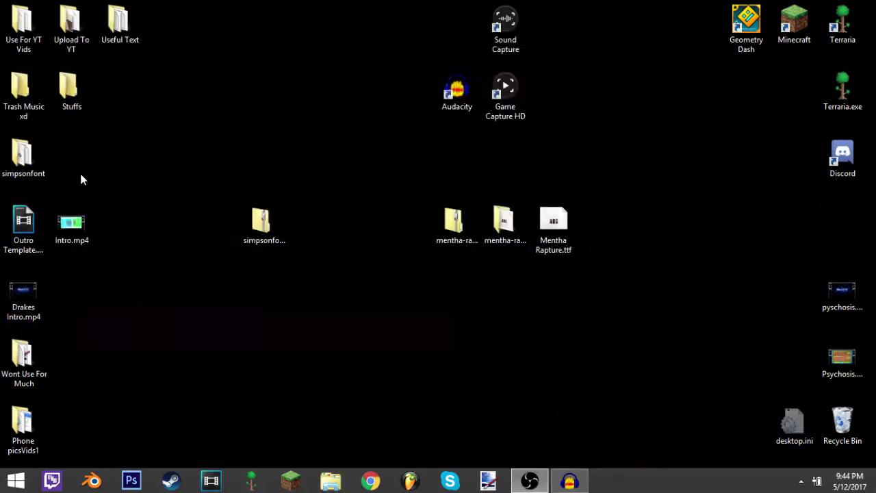
drag(21, 154, 375, 232)
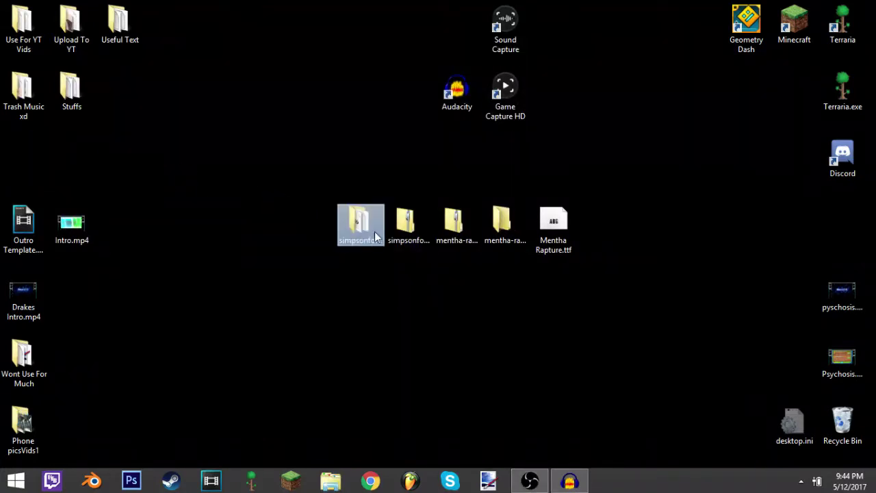
click(477, 356)
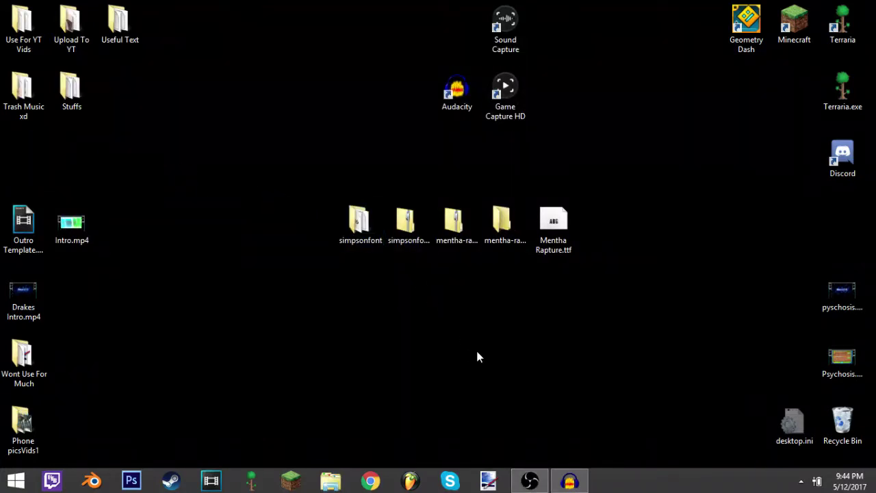
Launch Paint.NET from the taskbar and clear the desktop selection.
click(488, 480)
drag(719, 354, 343, 206)
click(421, 290)
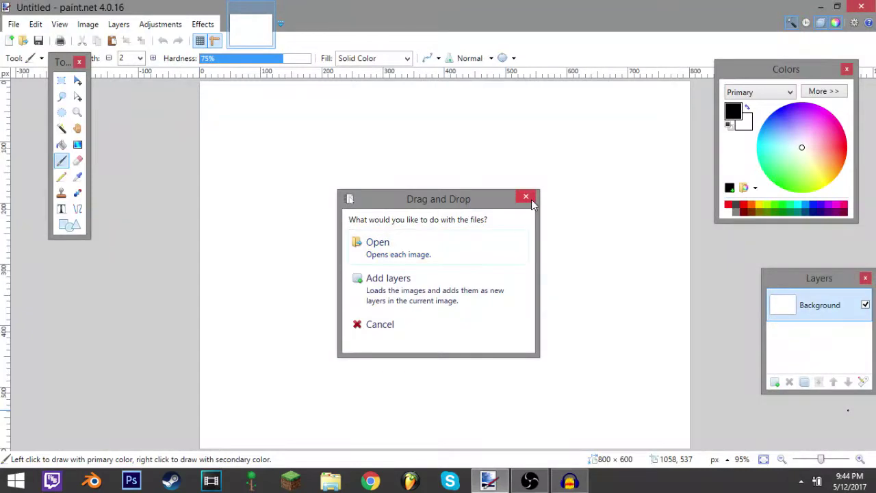
Dismiss the Drag and Drop prompt, switch to the Text tool, and scroll the font list to Simpsonfont.
click(527, 199)
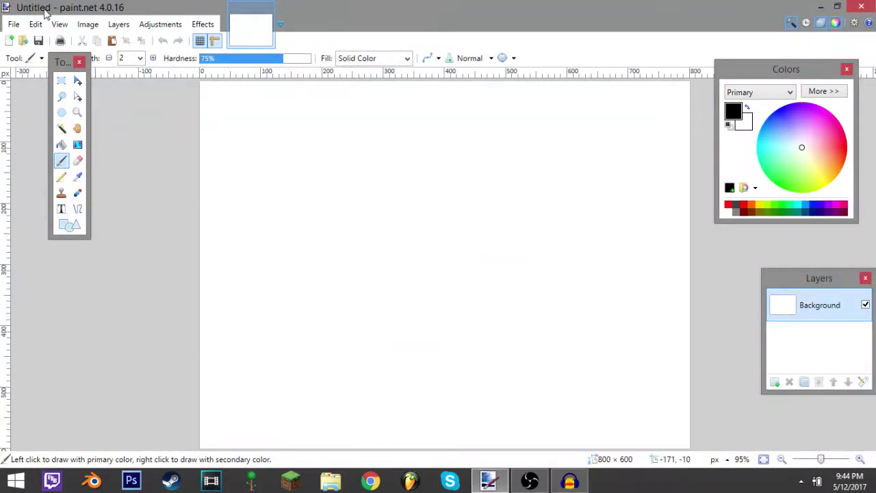
click(62, 209)
click(156, 60)
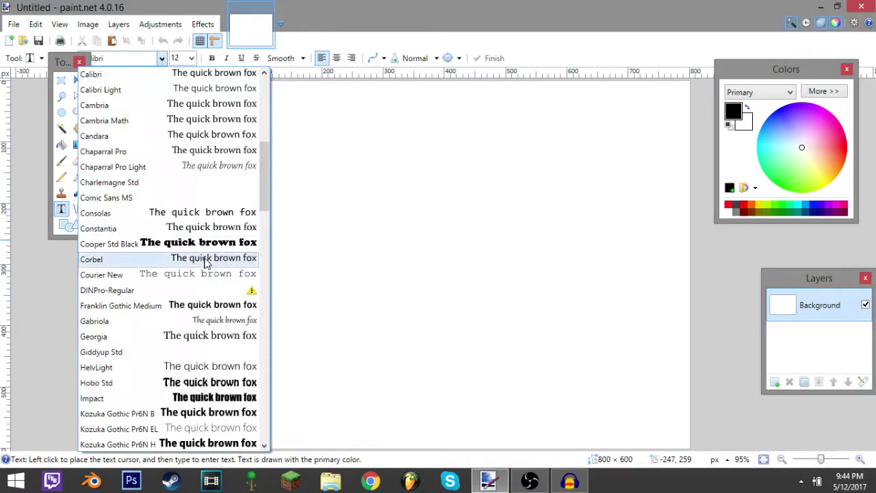
scroll(172, 254, down, 3)
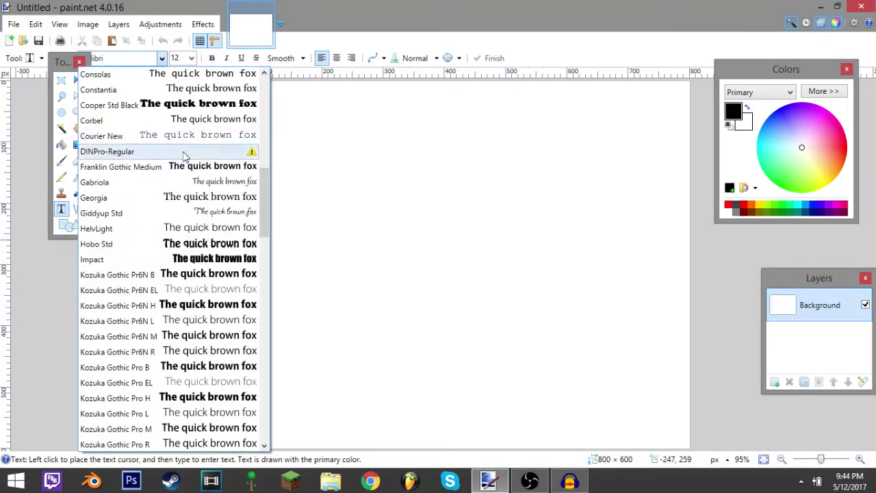
scroll(154, 307, down, 10)
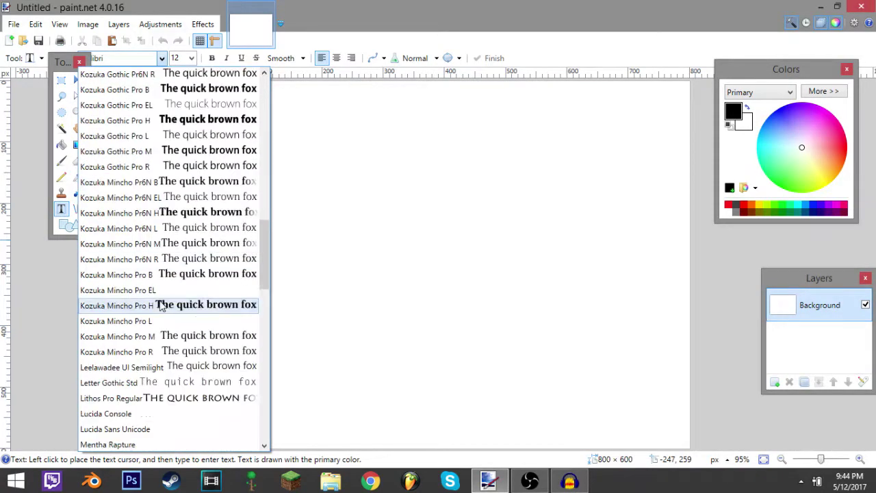
scroll(154, 306, down, 4)
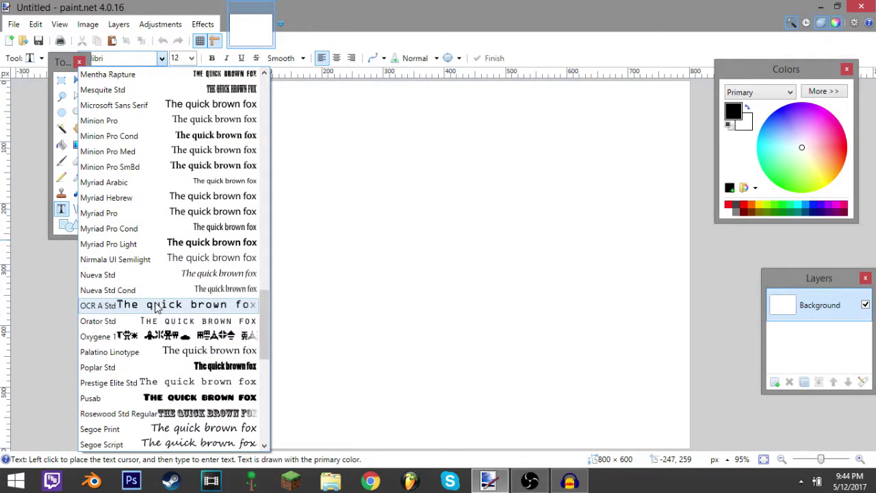
scroll(156, 308, down, 3)
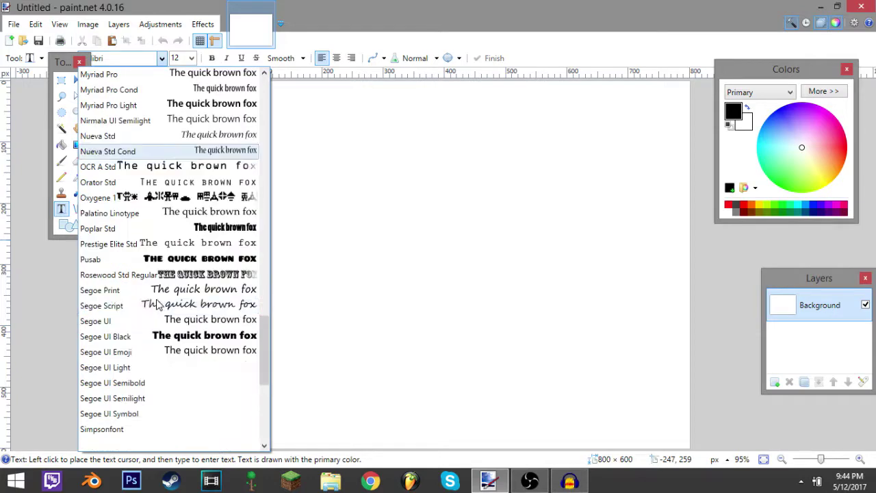
Type 'Simpsons' on the canvas in Simpsonfont at size 108.
click(147, 429)
click(296, 229)
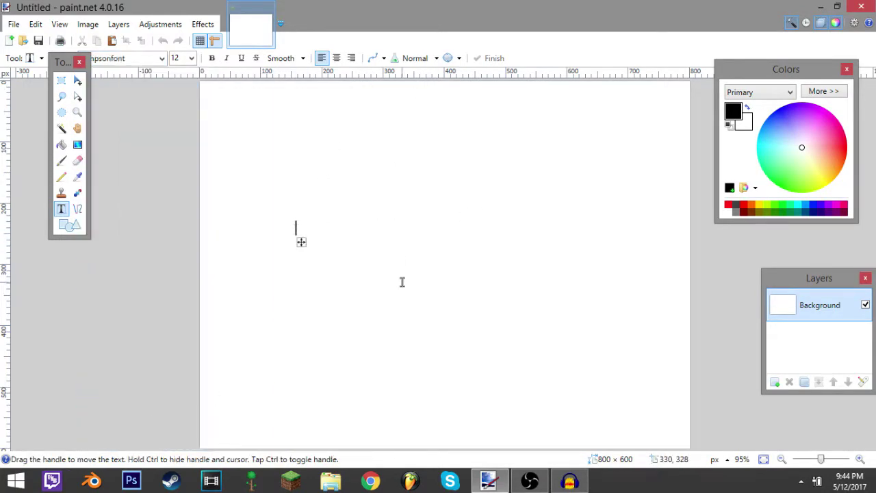
text(Simpsons)
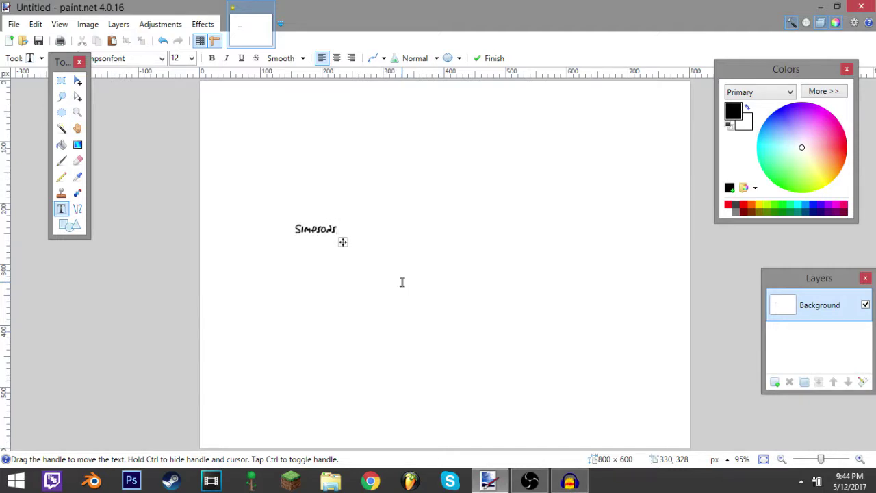
click(192, 59)
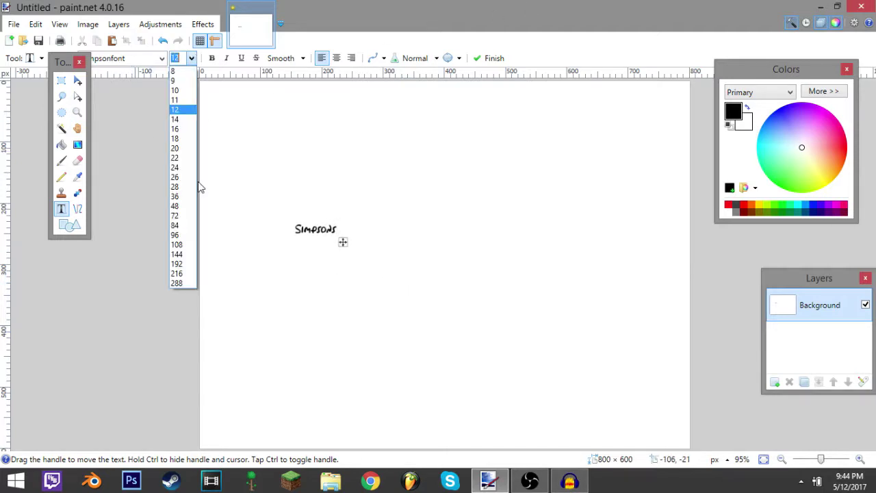
click(177, 244)
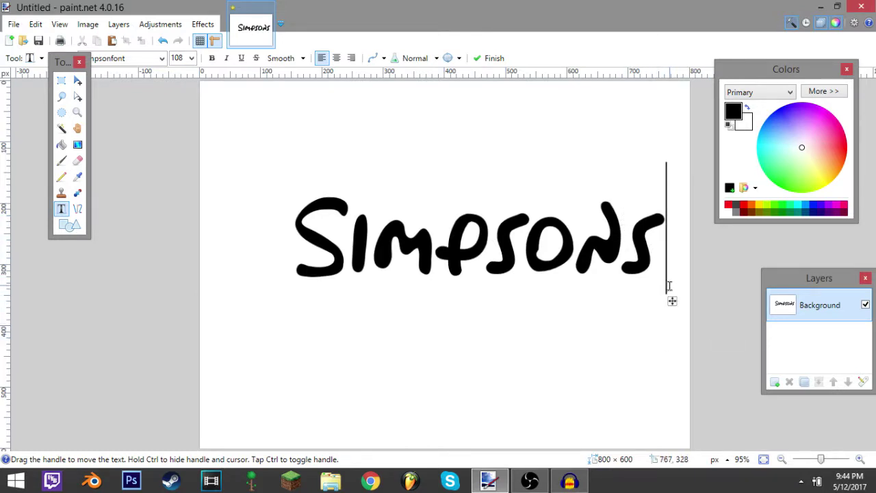
drag(672, 302, 645, 256)
Fix the typo so the word reads 'Simpsons', then close Paint.NET without saving.
key(BackSpace)
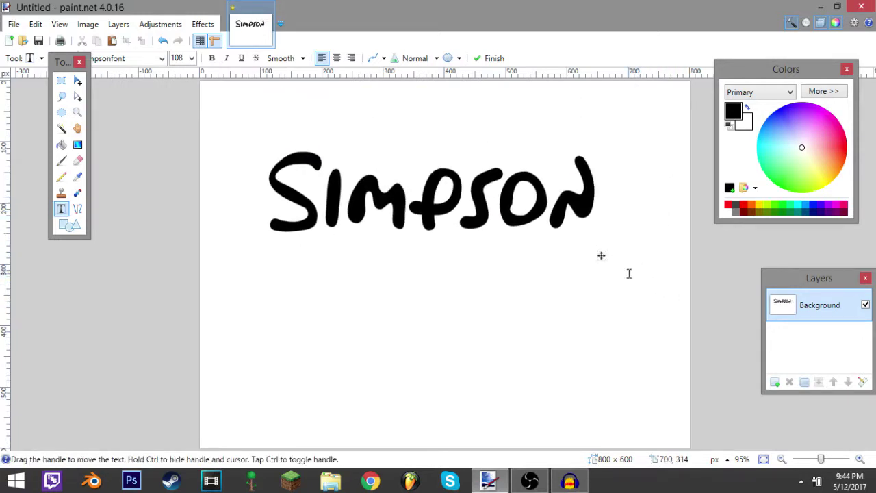
key(BackSpace)
key(BackSpace)
key(BackSpace)
key(BackSpace)
key(BackSpace)
key(BackSpace)
key(BackSpace)
text(Simp)
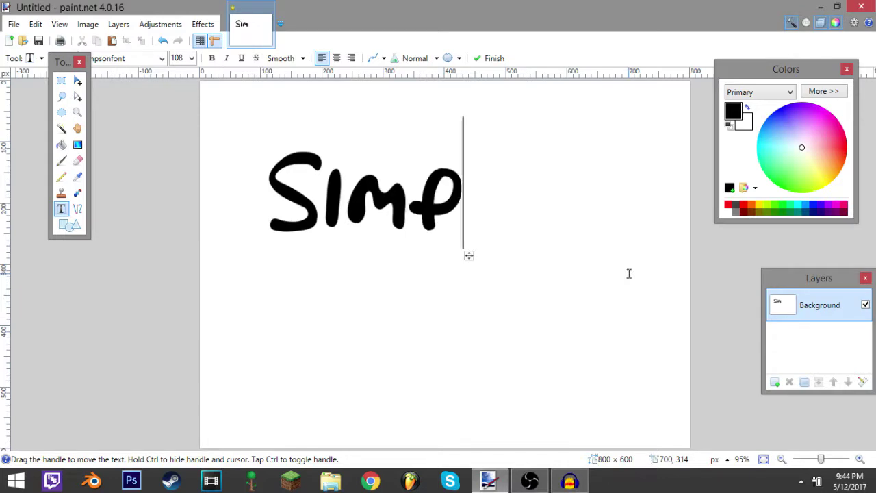
text(sonm)
key(BackSpace)
key(BackSpace)
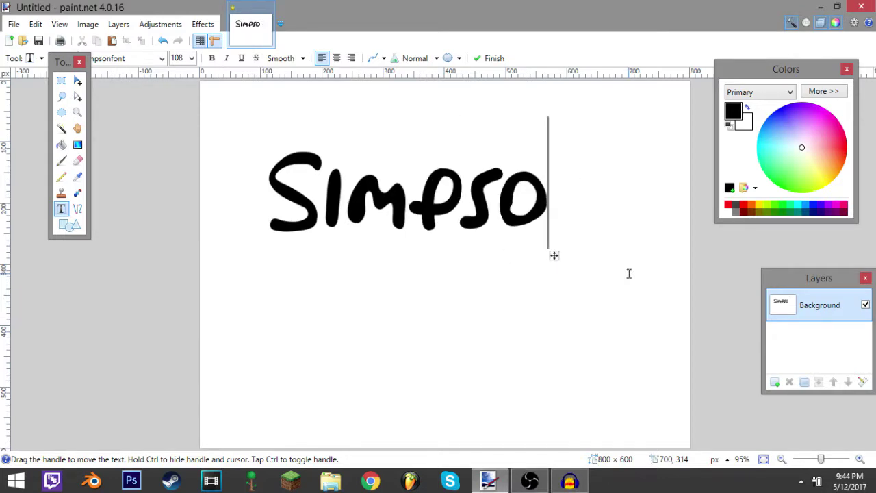
text(ns)
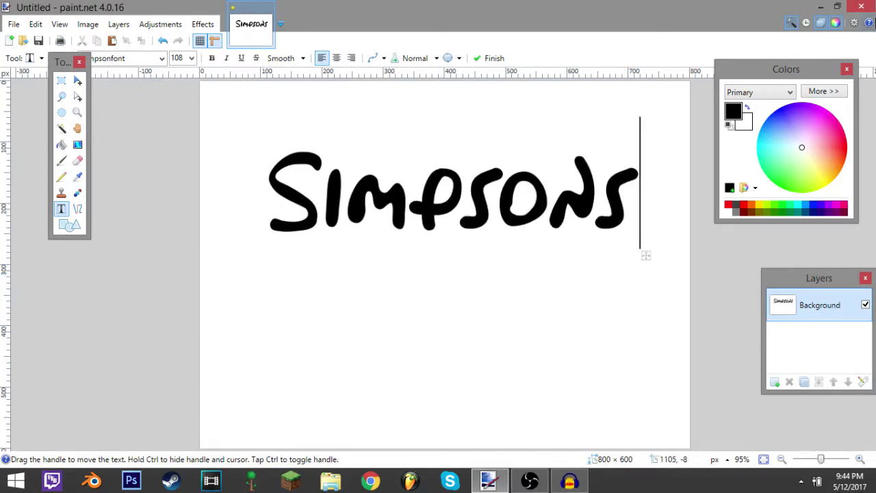
click(862, 6)
click(429, 317)
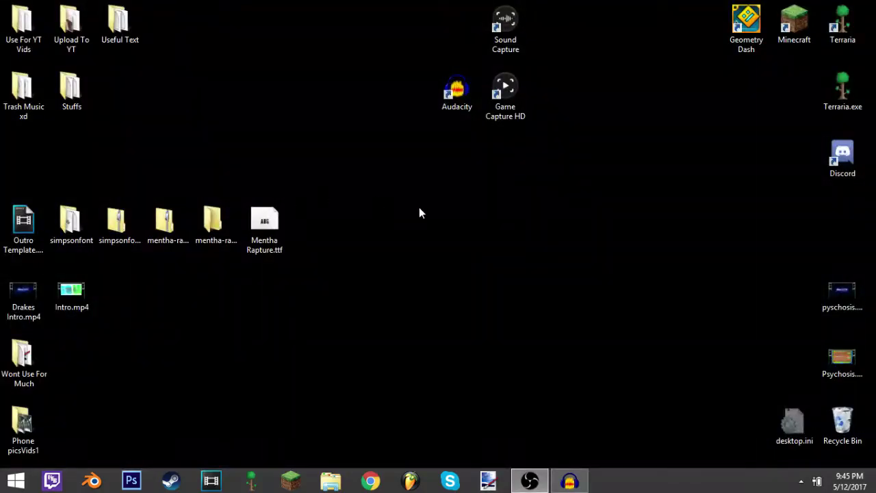
drag(382, 215, 50, 216)
drag(264, 223, 842, 424)
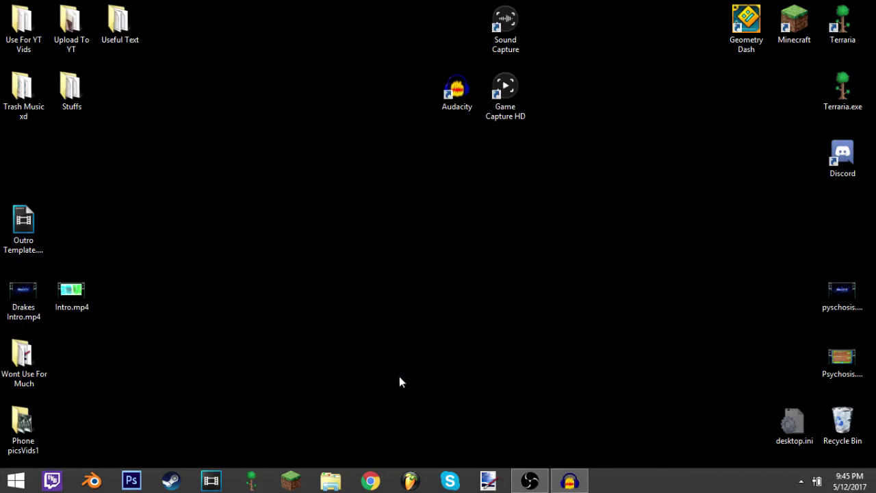
drag(805, 77, 91, 385)
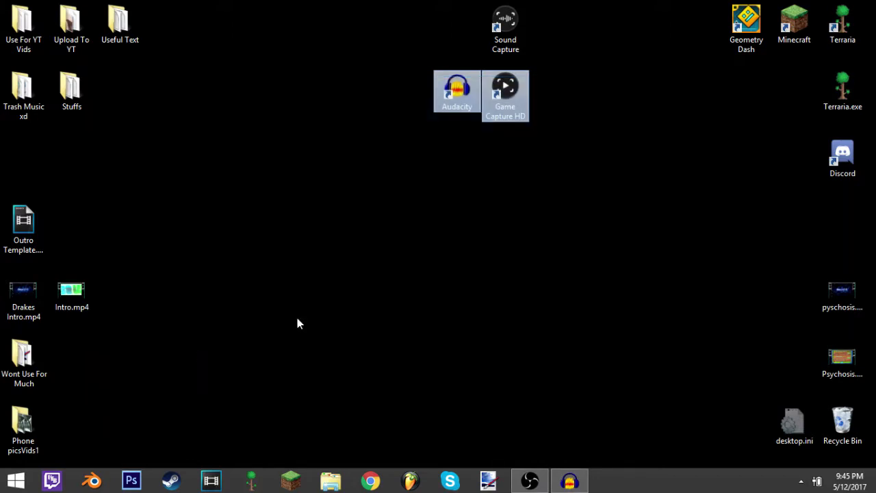
click(550, 233)
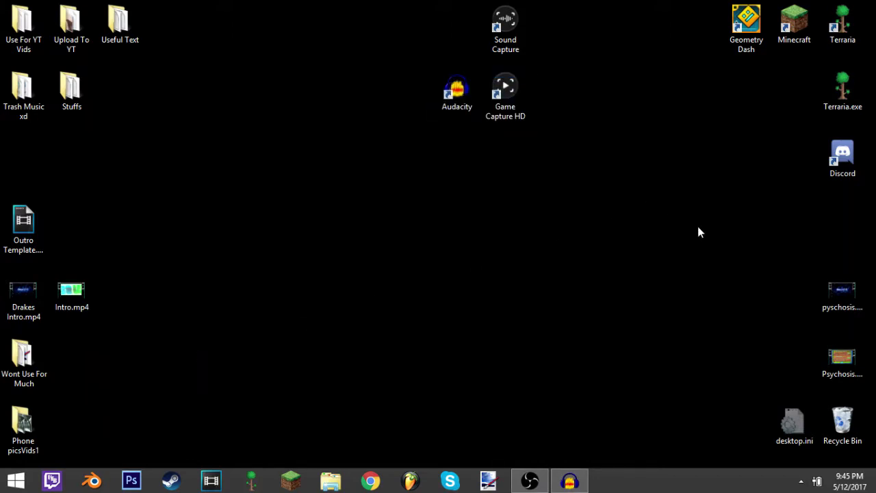
drag(875, 203, 112, 237)
drag(1, 456, 875, 0)
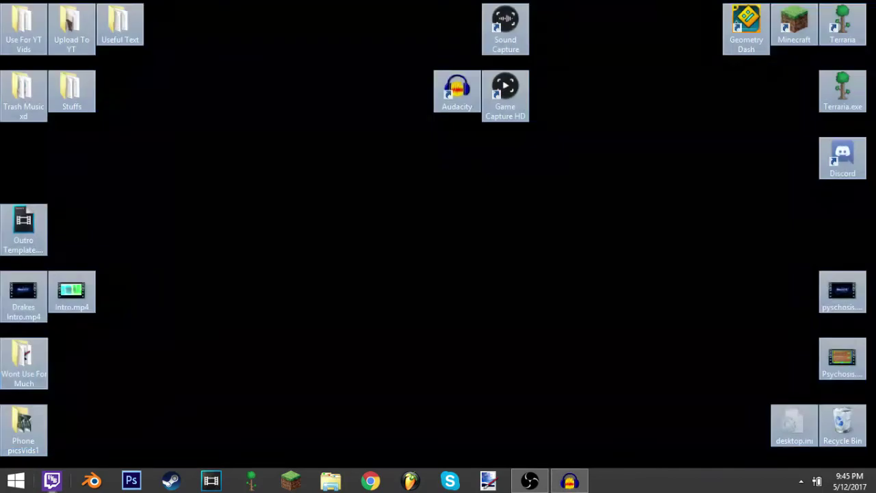
click(230, 372)
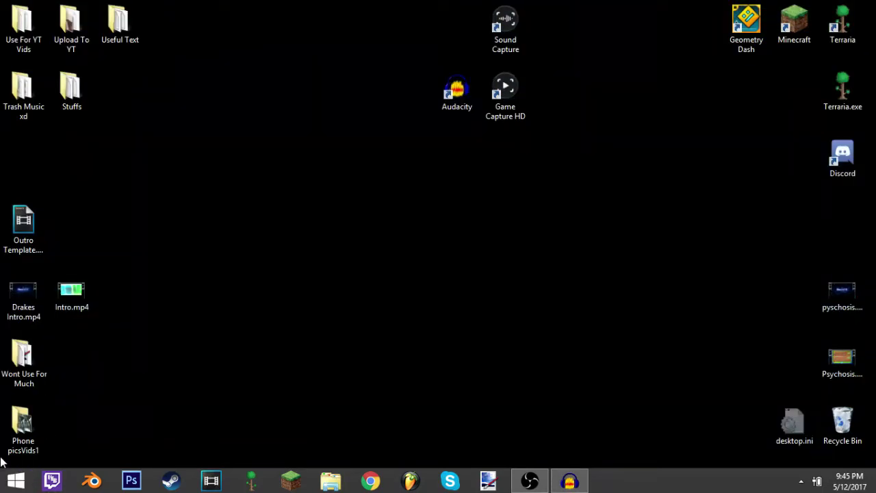
drag(2, 459, 875, 0)
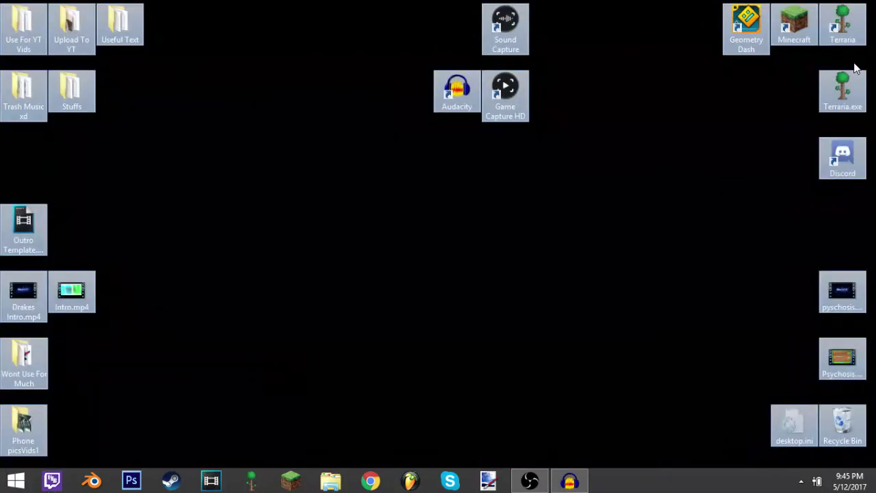
click(749, 463)
mouse_move(875, 0)
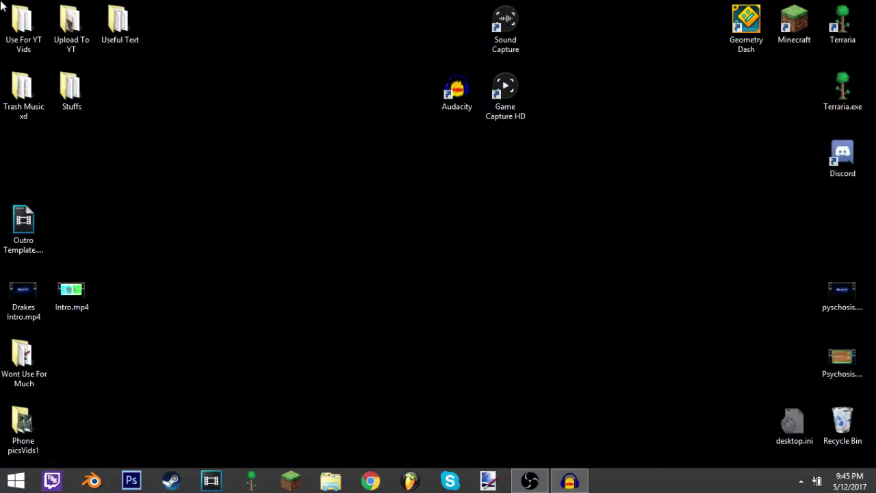
drag(1, 5, 875, 469)
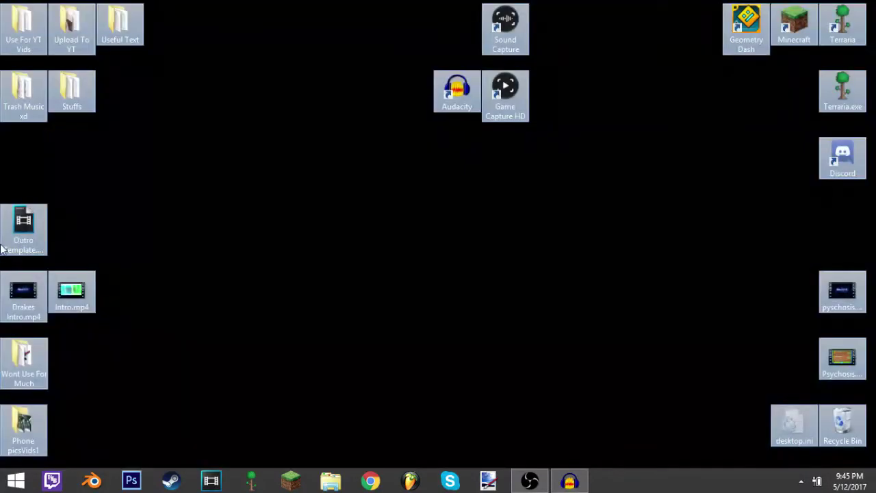
click(519, 246)
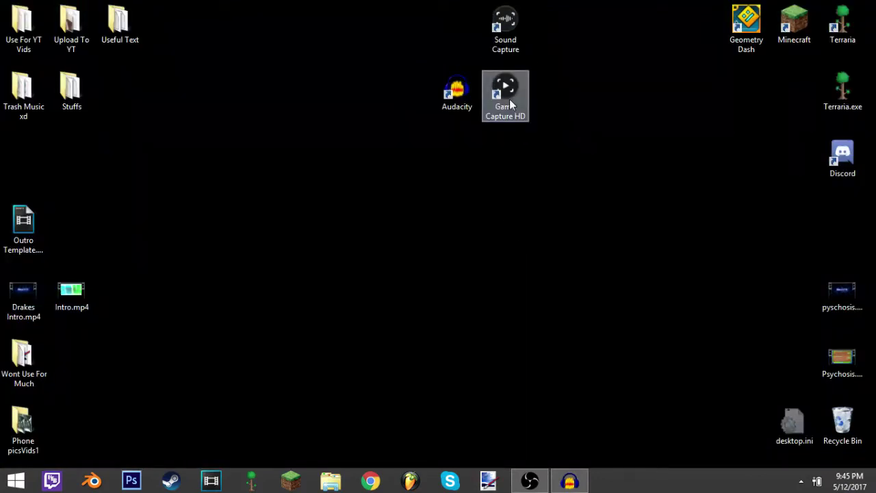
drag(2, 467, 875, 4)
click(699, 402)
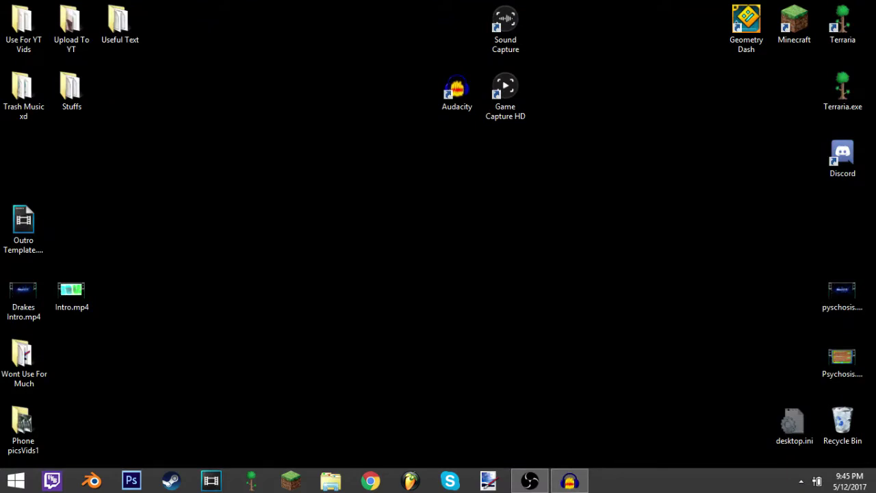
drag(271, 212, 65, 69)
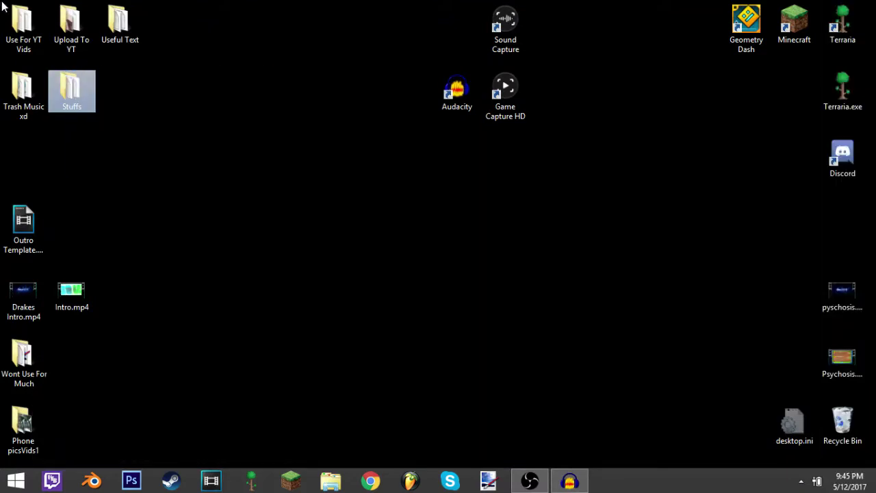
drag(2, 6, 342, 284)
click(343, 284)
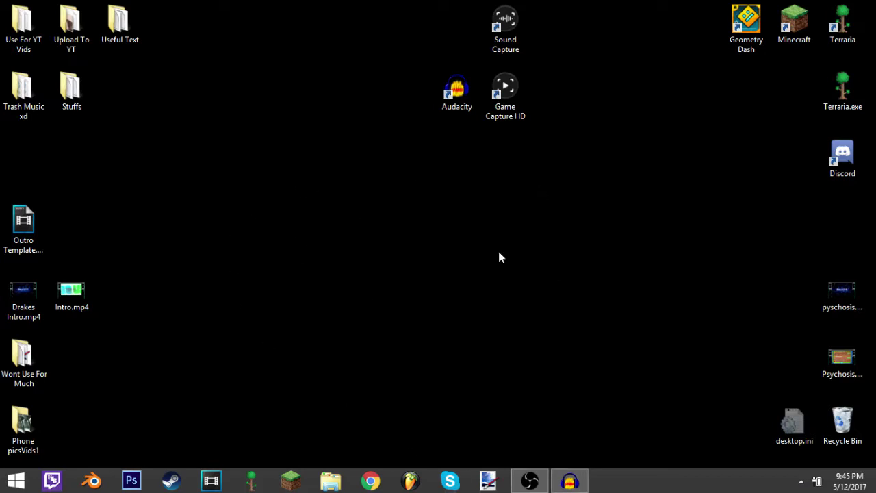
drag(586, 209, 126, 292)
drag(665, 130, 527, 220)
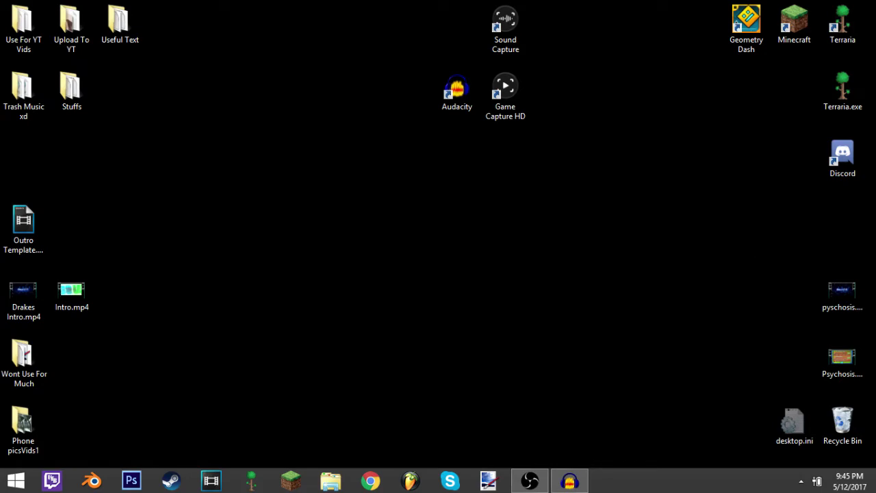